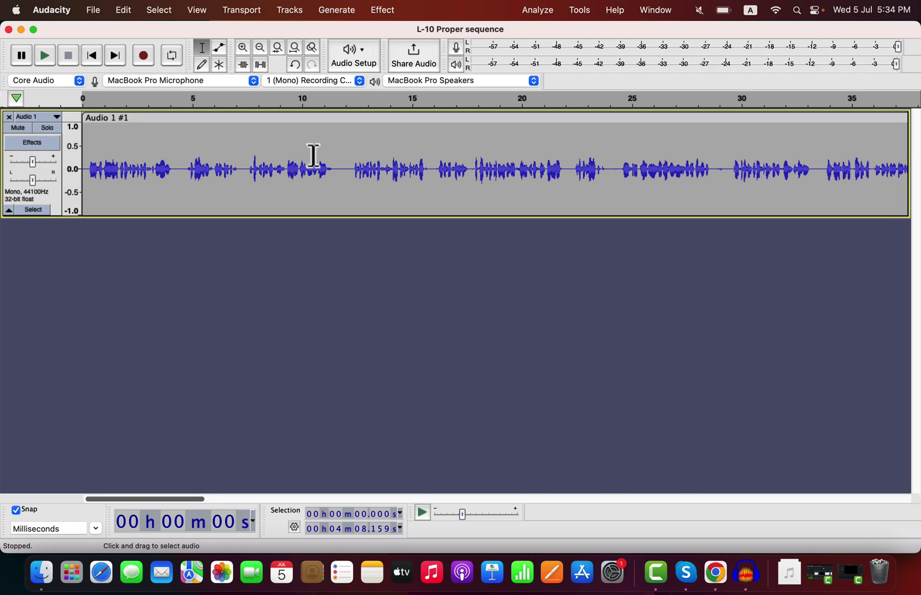
Duplicate the voice track with Cmd+D, then apply Demo Macro to the top copy only
key(super+d)
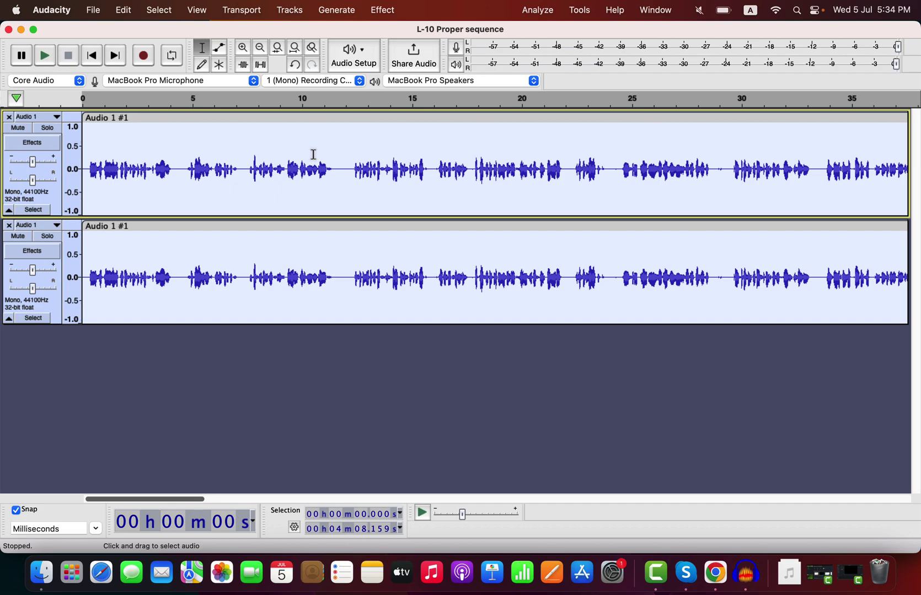
click(313, 154)
click(579, 11)
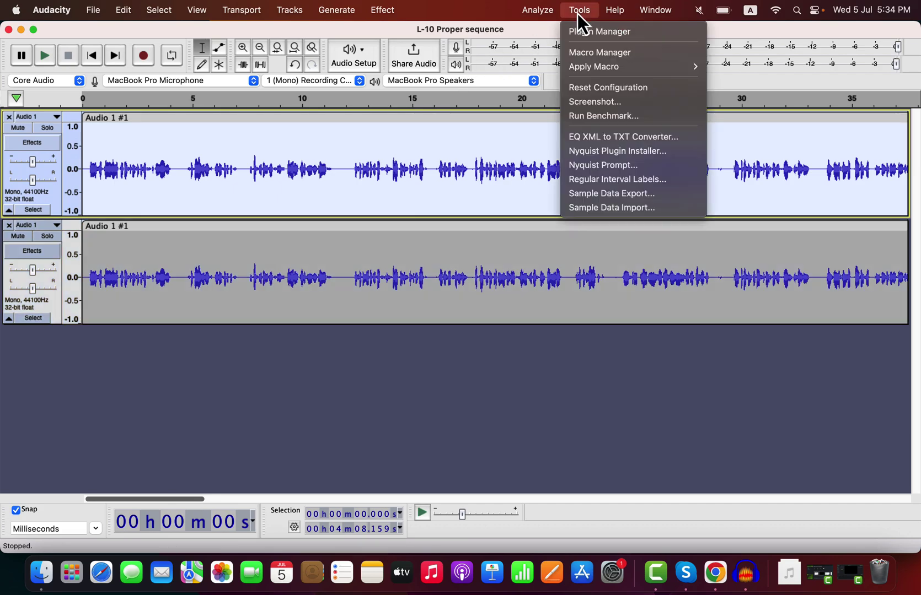
mouse_move(587, 66)
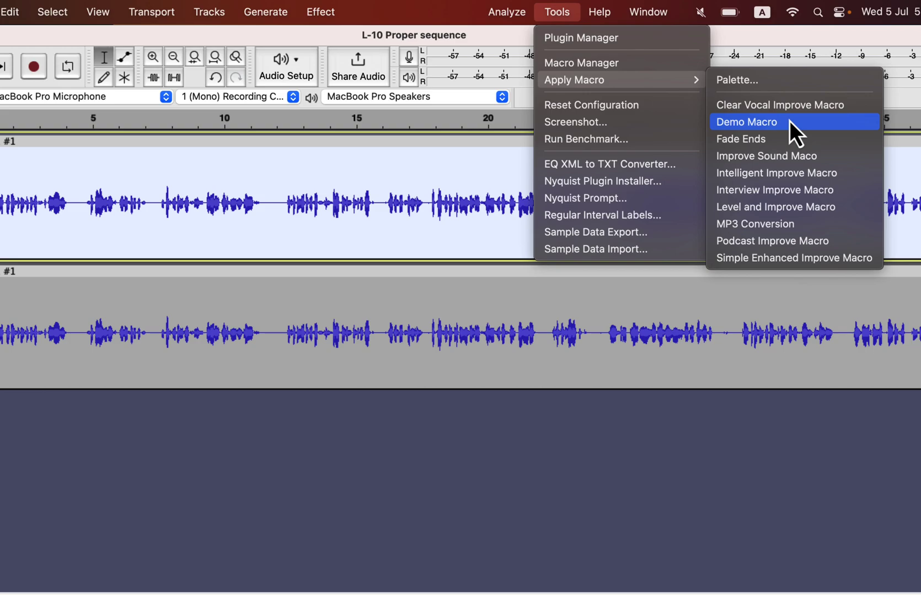
click(790, 120)
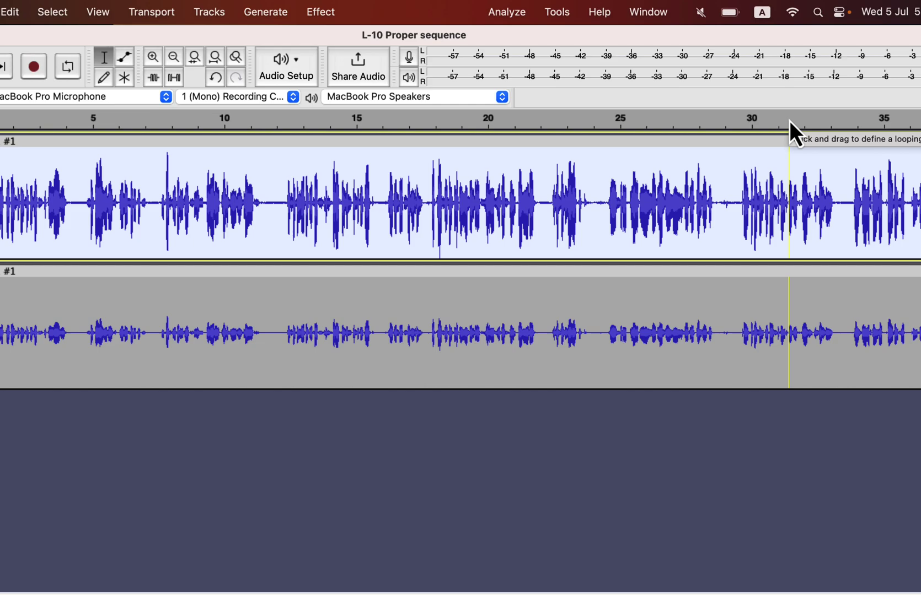
click(503, 12)
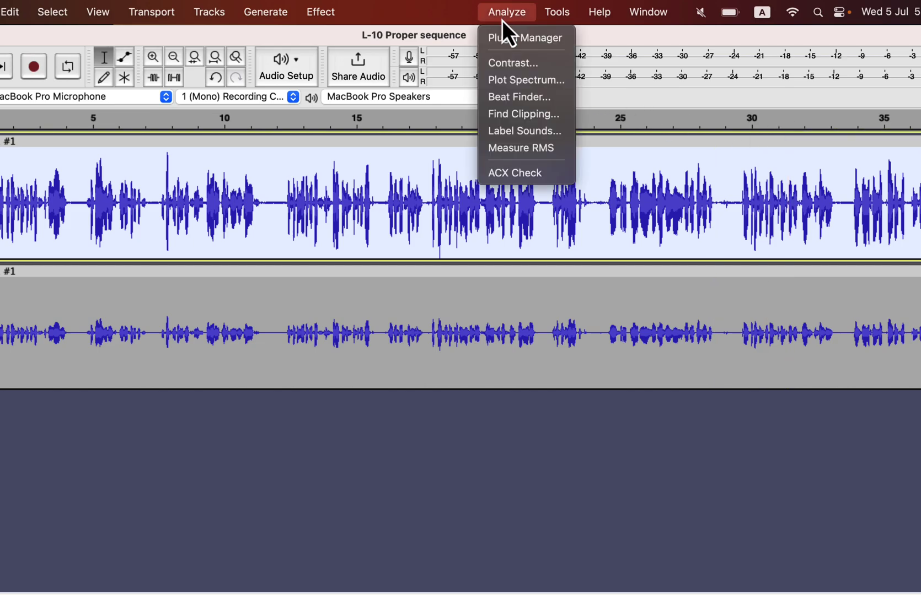
click(512, 178)
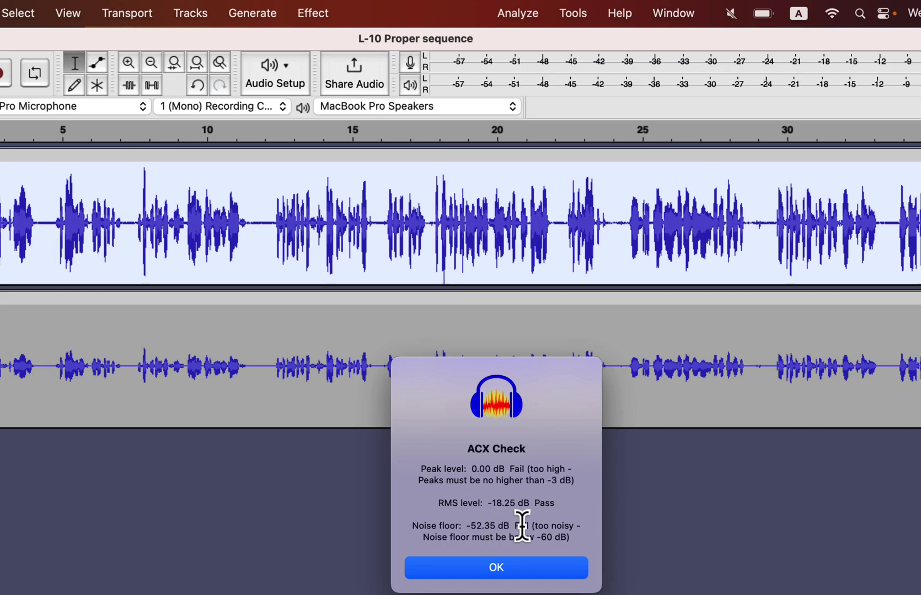
click(500, 573)
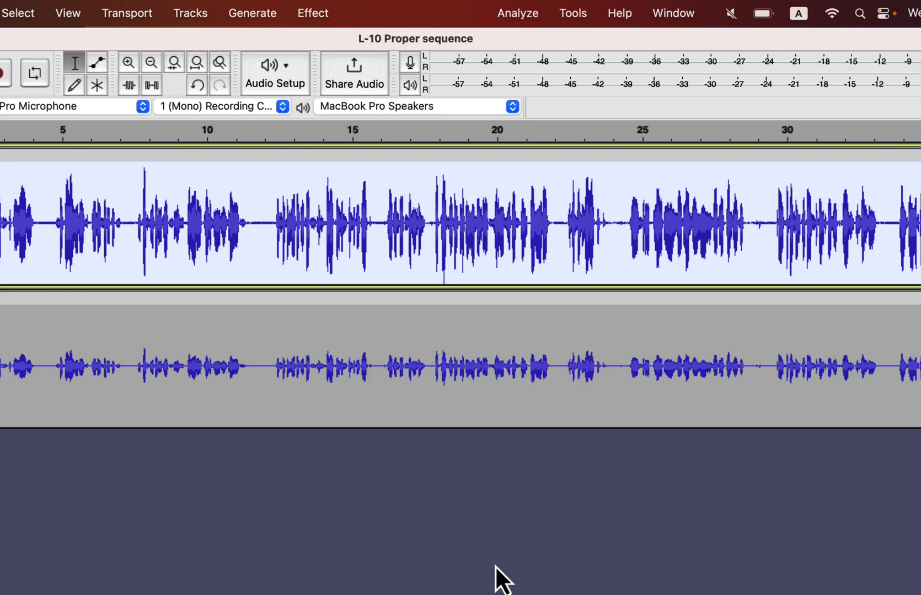
click(573, 13)
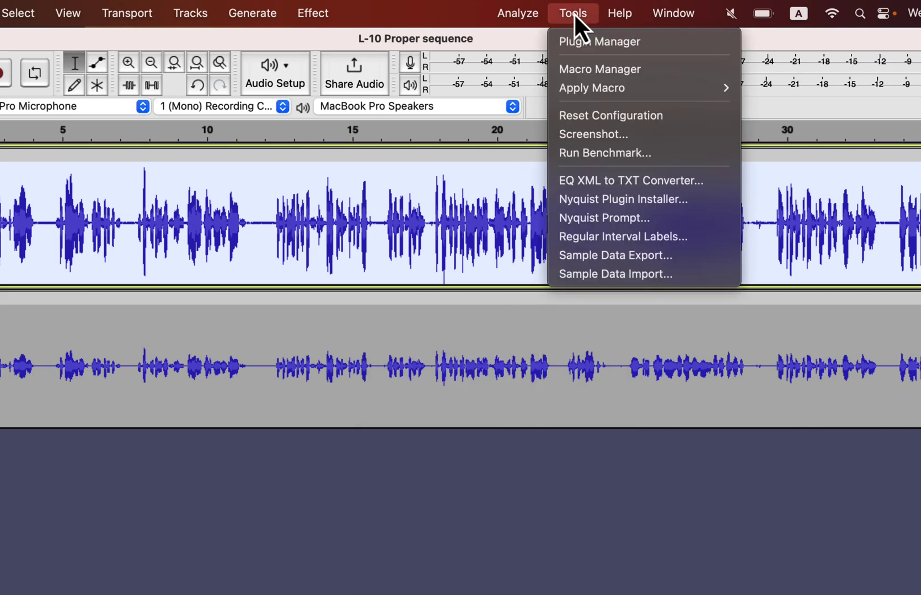
click(575, 70)
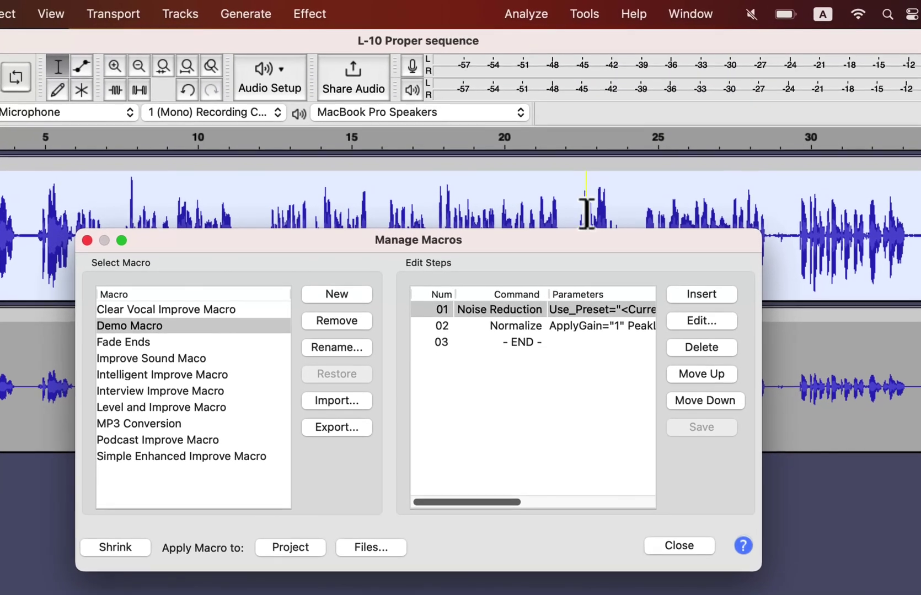
double_click(570, 315)
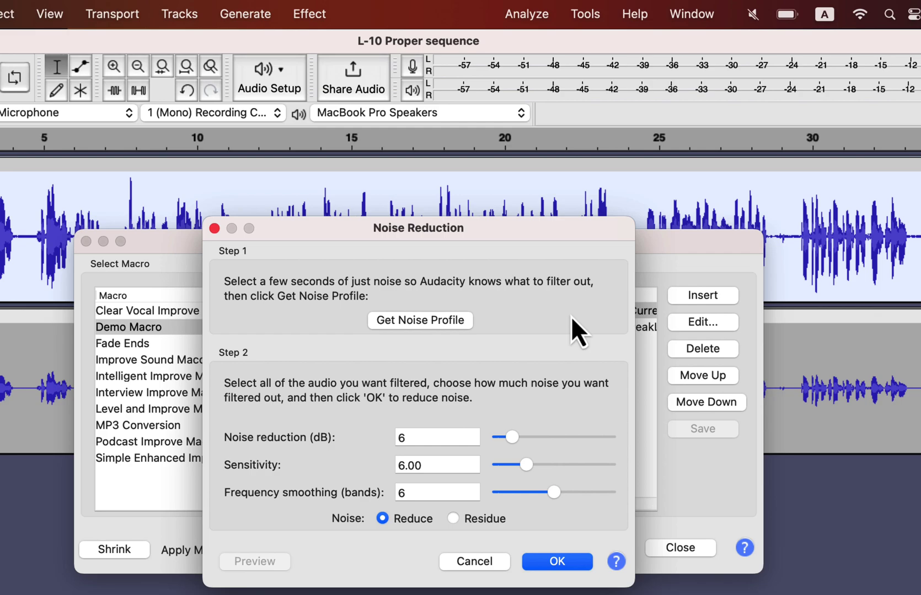
click(551, 562)
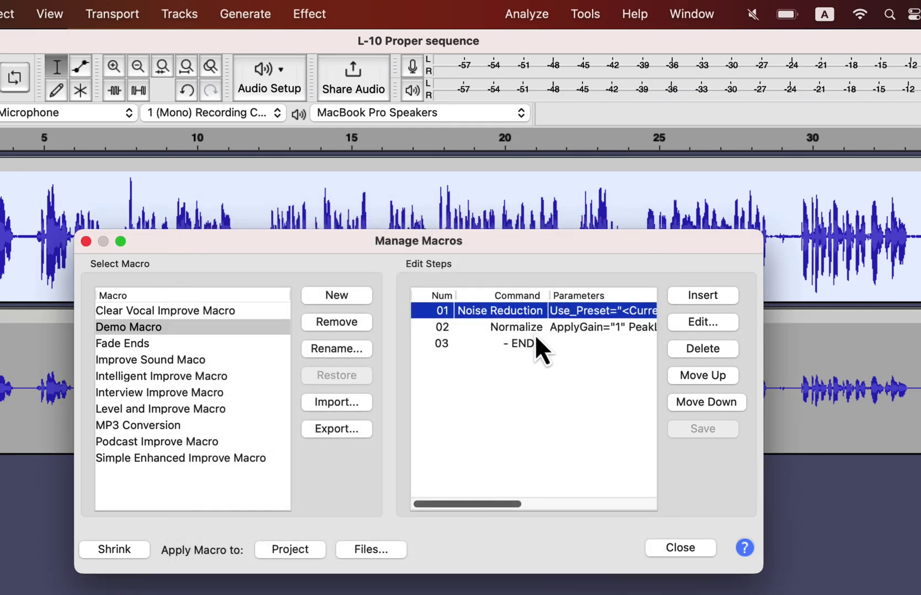
double_click(536, 327)
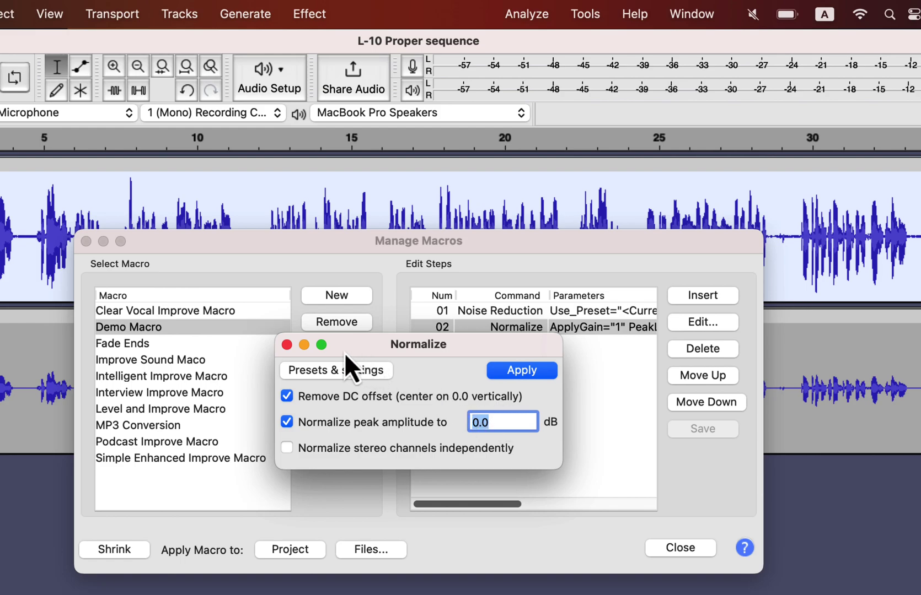
click(288, 344)
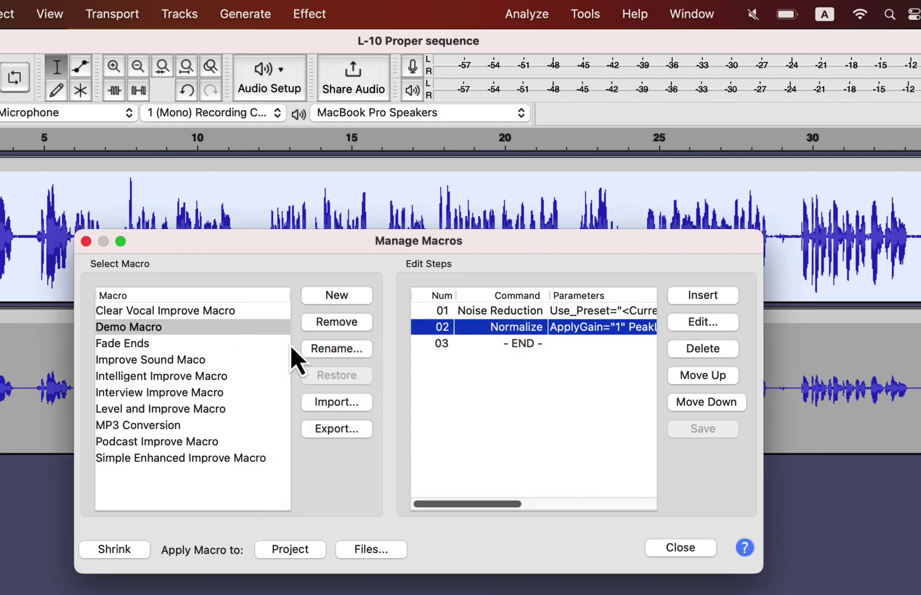
click(85, 242)
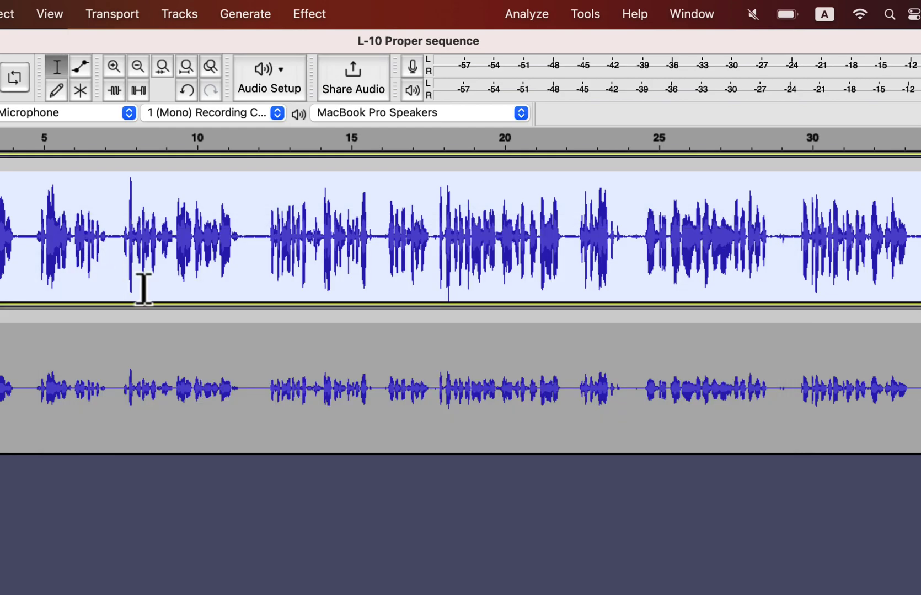
Capture a noise profile from the silent gap near 12.5 s in the lower track
drag(245, 384, 266, 393)
click(302, 13)
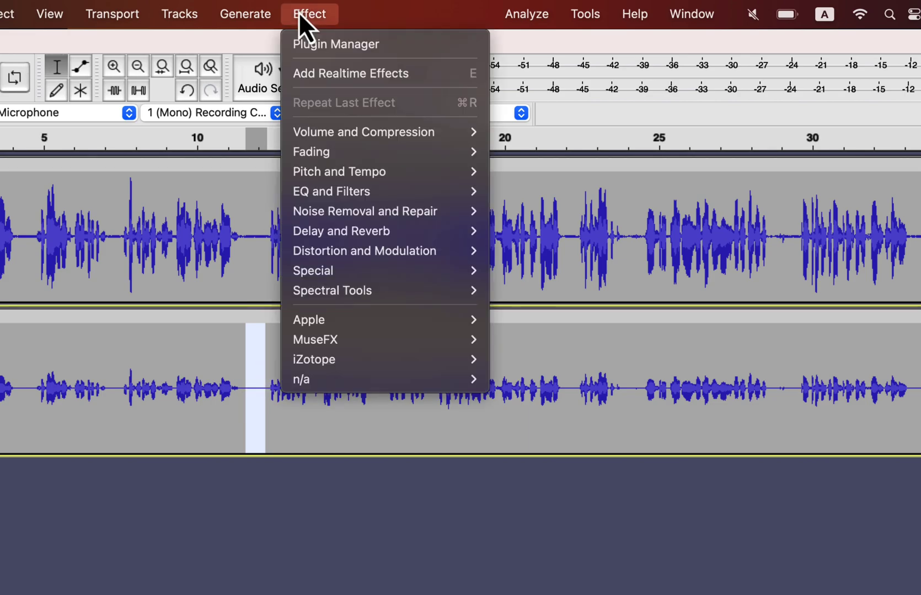
mouse_move(392, 212)
click(516, 270)
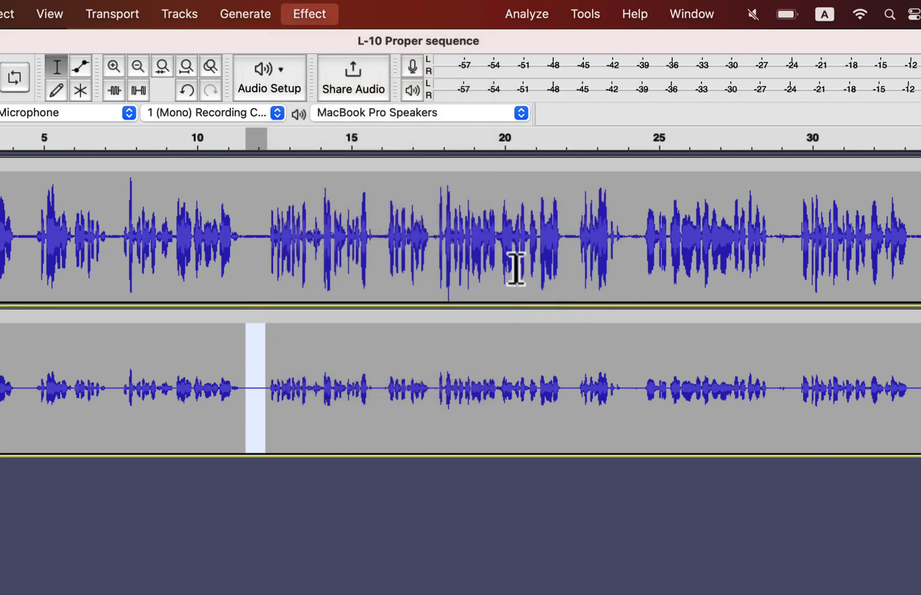
click(449, 322)
Apply Noise Reduction to the entire lower track using that profile
double_click(394, 373)
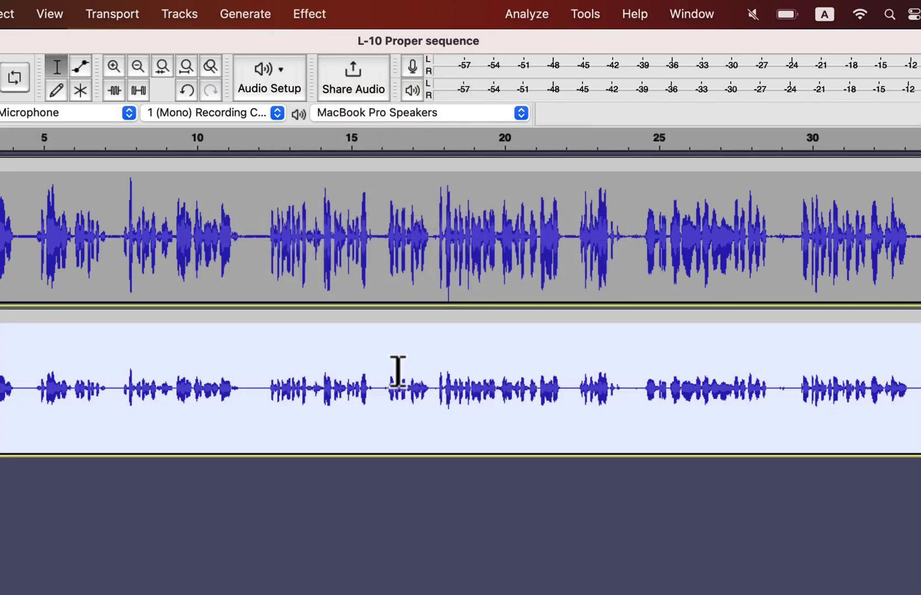
click(307, 13)
mouse_move(449, 211)
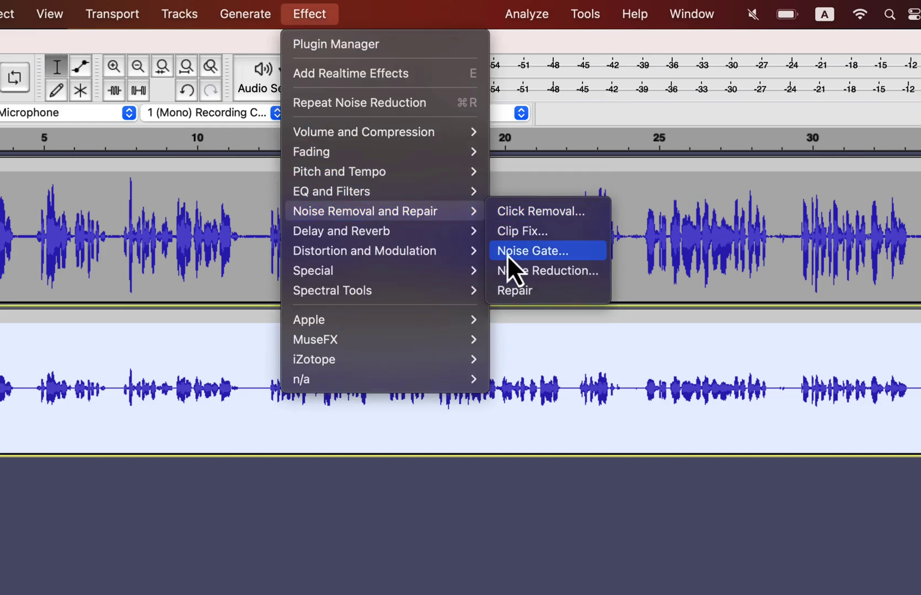
click(515, 270)
click(556, 561)
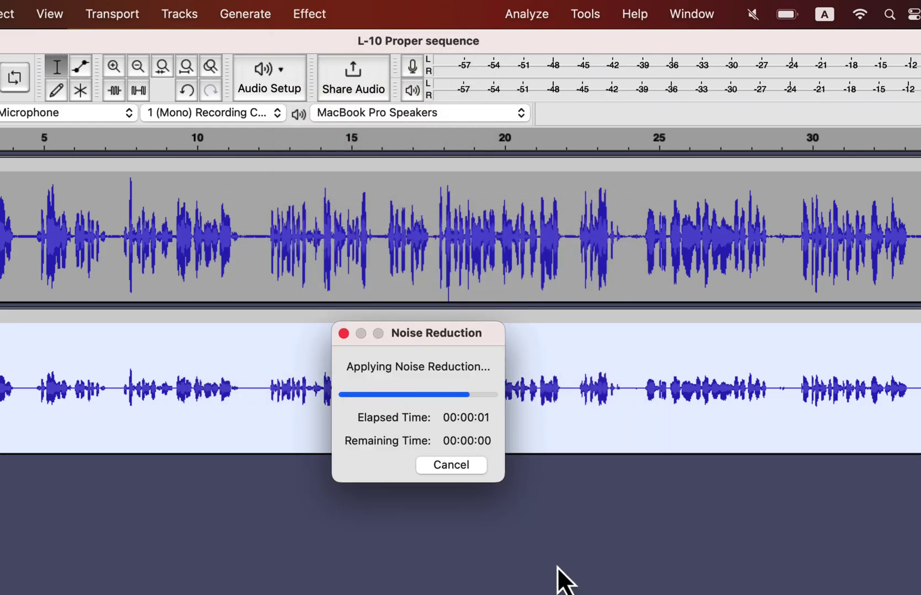
Normalize the lower track to 0.0 dB
click(307, 14)
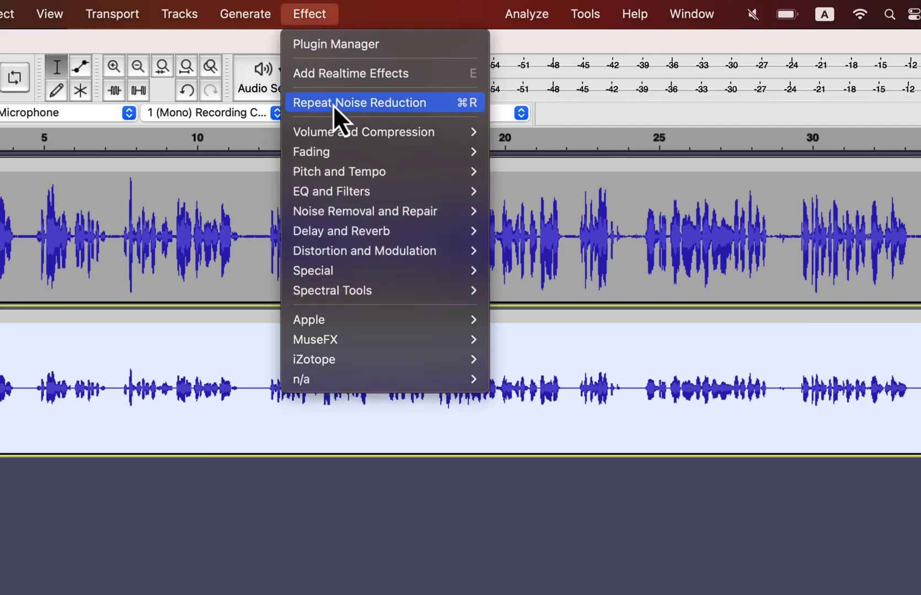
mouse_move(433, 132)
click(527, 231)
click(531, 373)
click(523, 12)
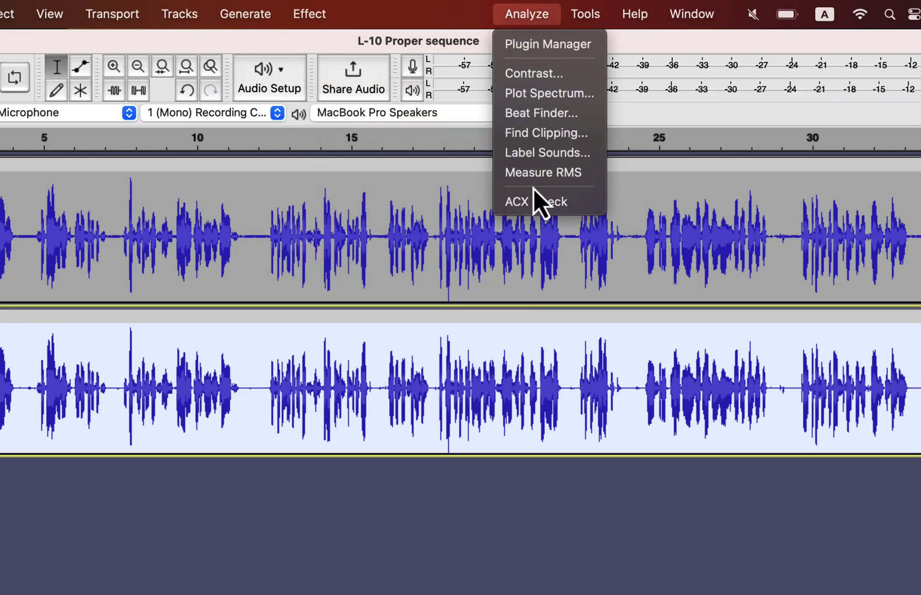
click(536, 205)
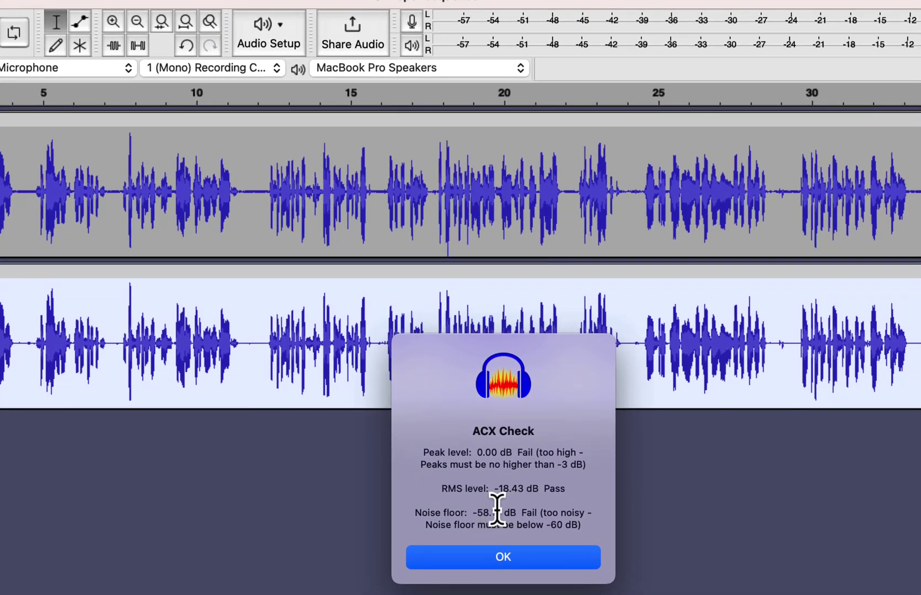
drag(475, 512, 510, 512)
click(513, 555)
click(330, 189)
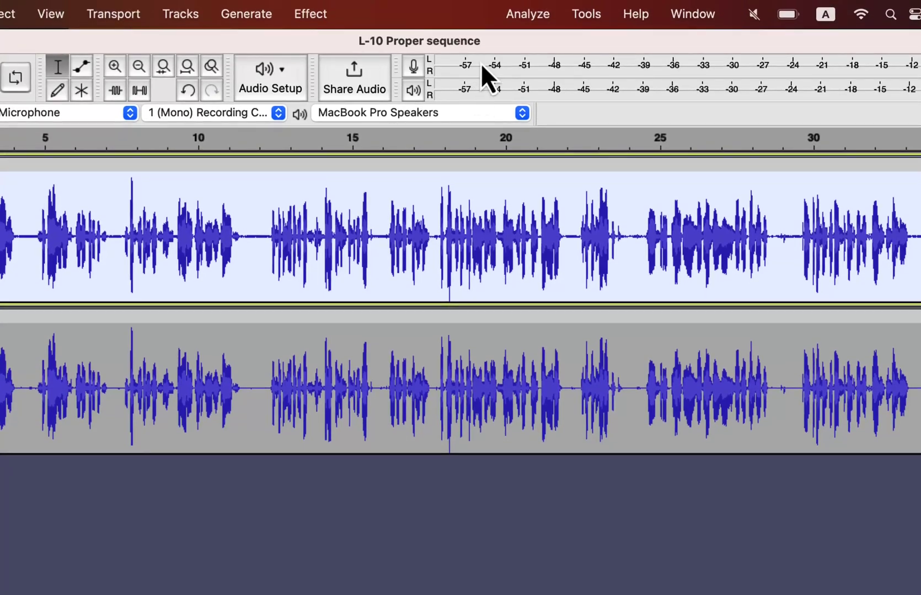
click(529, 2)
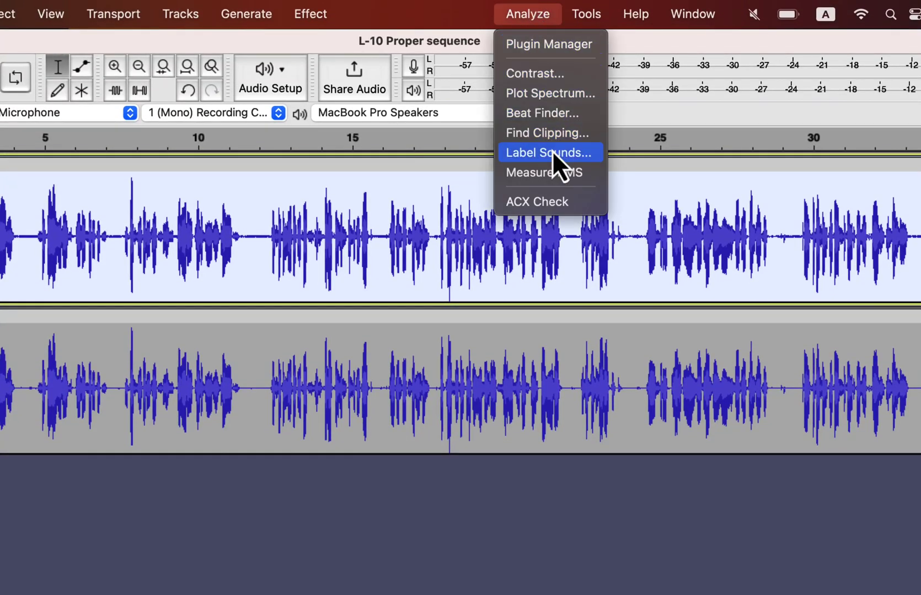
click(555, 209)
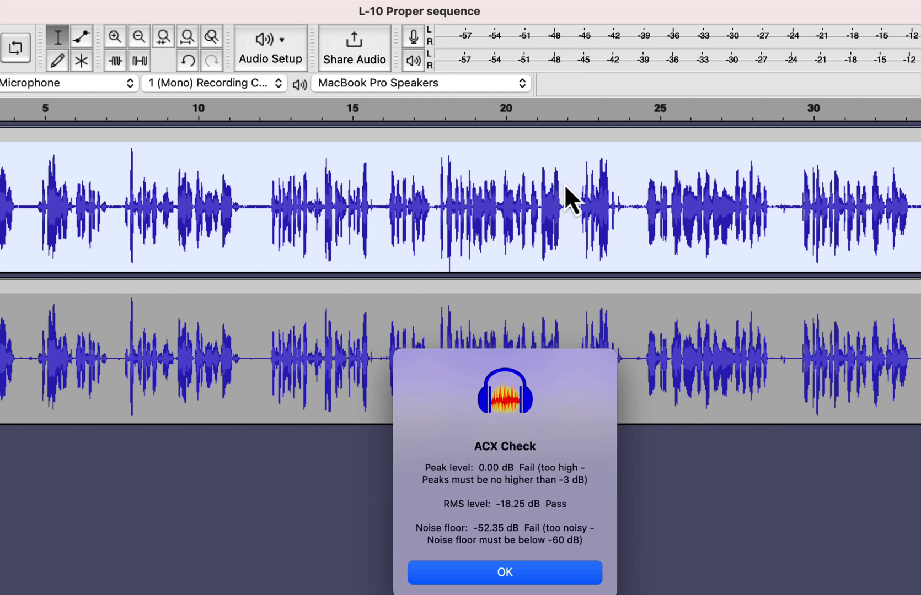
click(462, 573)
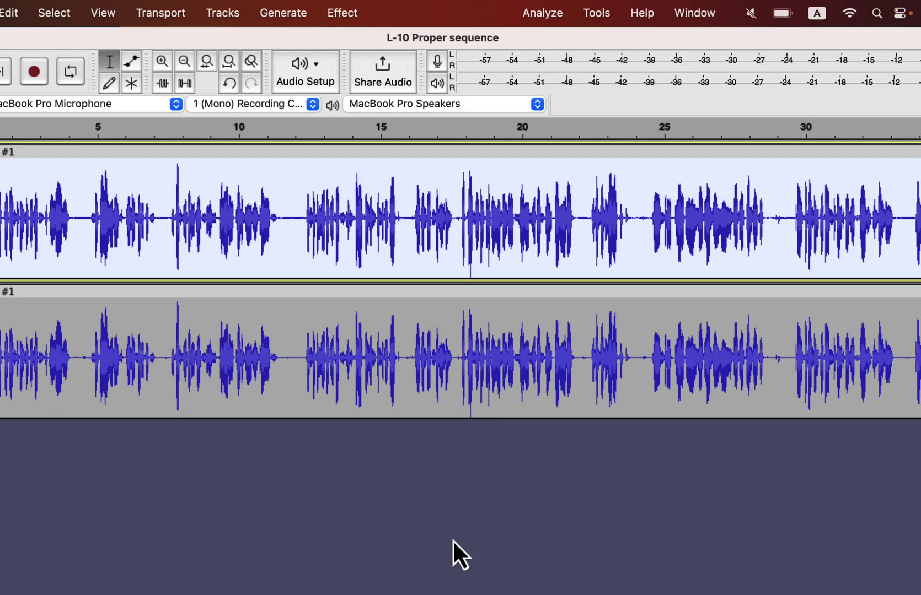
Revert the project in History to the Duplicated entry, discarding macro, noise reduction and normalization
click(105, 8)
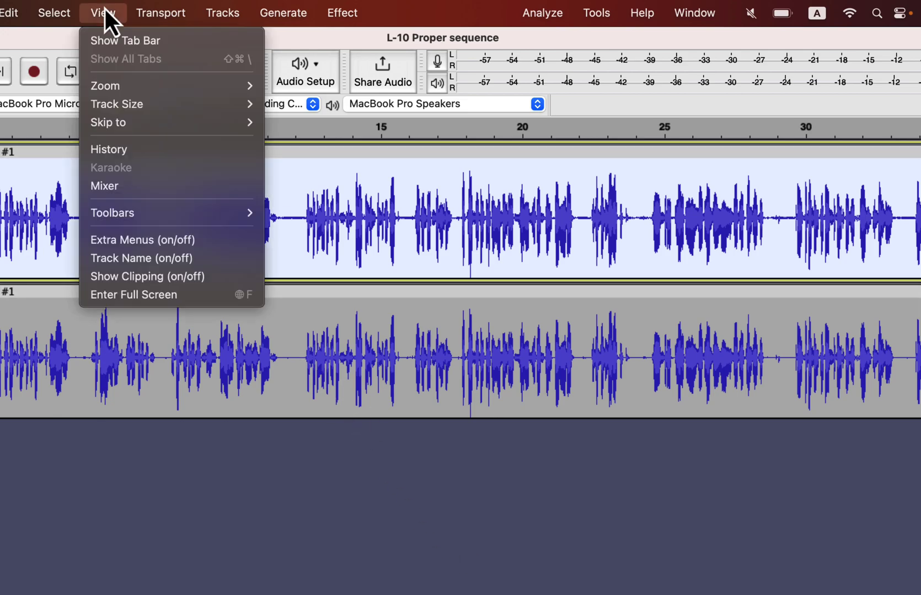
click(114, 151)
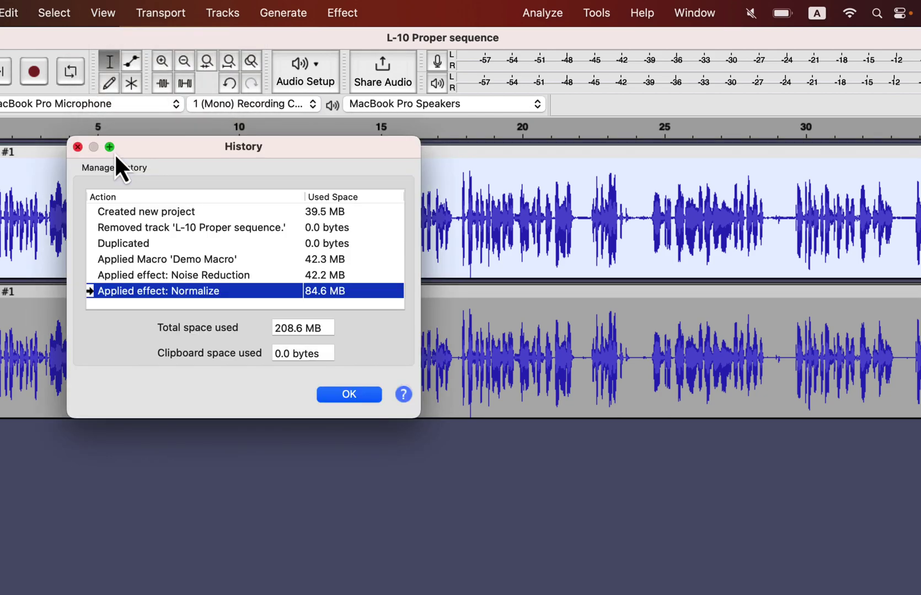
mouse_move(114, 153)
click(129, 245)
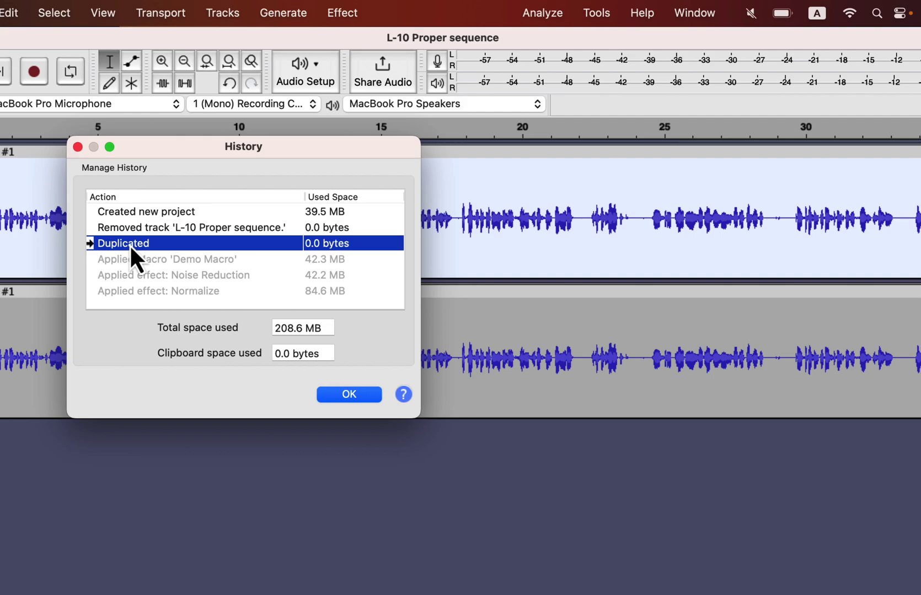
click(336, 395)
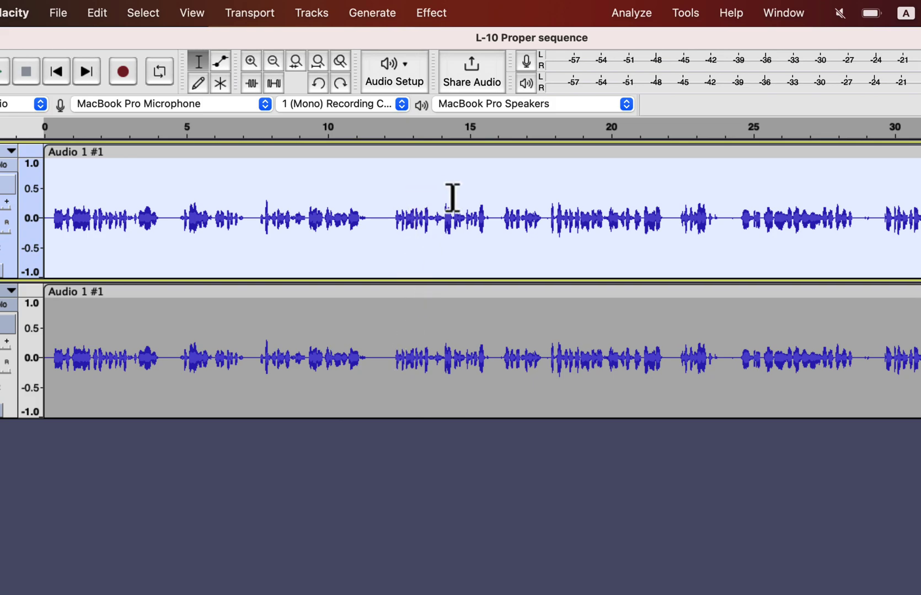
Apply the Demo Macro to the top track again
click(685, 14)
mouse_move(724, 89)
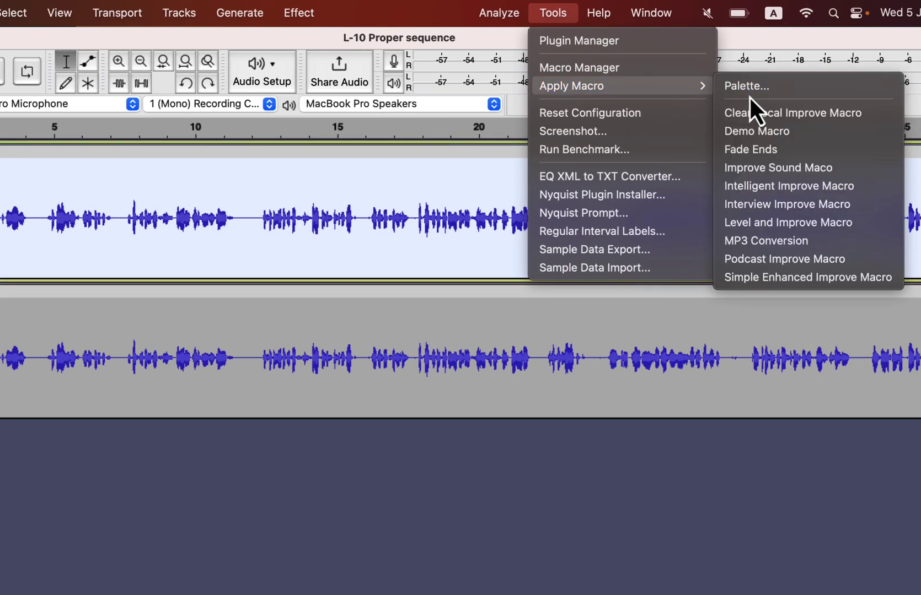
click(757, 131)
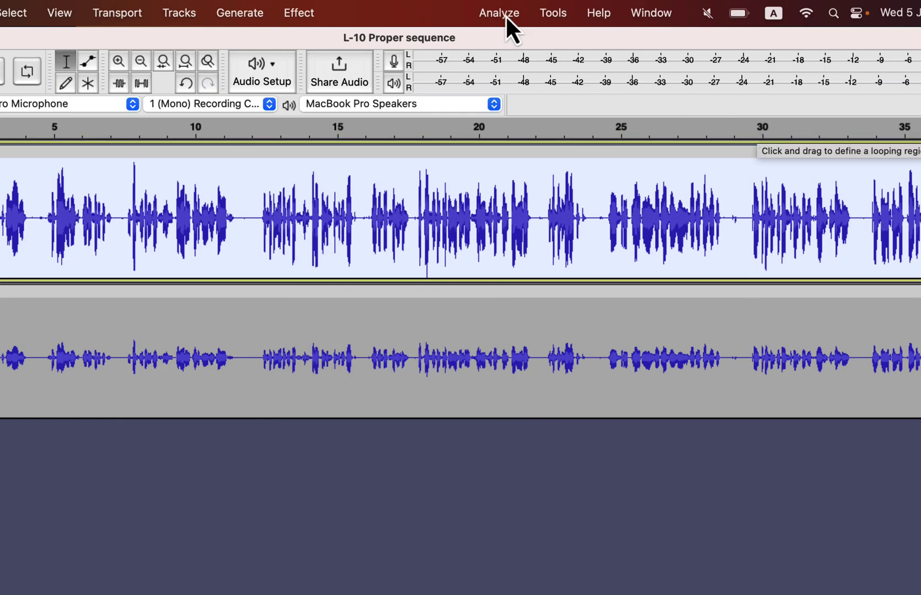
Run ACX Check: RMS -18.43 dB passes; peak 0.00 dB and noise floor -58.17 dB fail
click(505, 15)
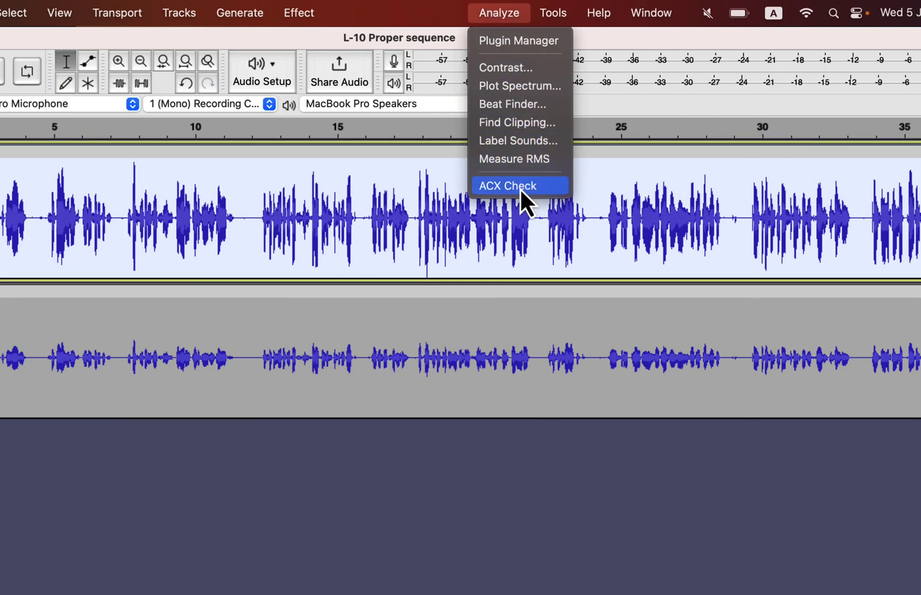
click(519, 188)
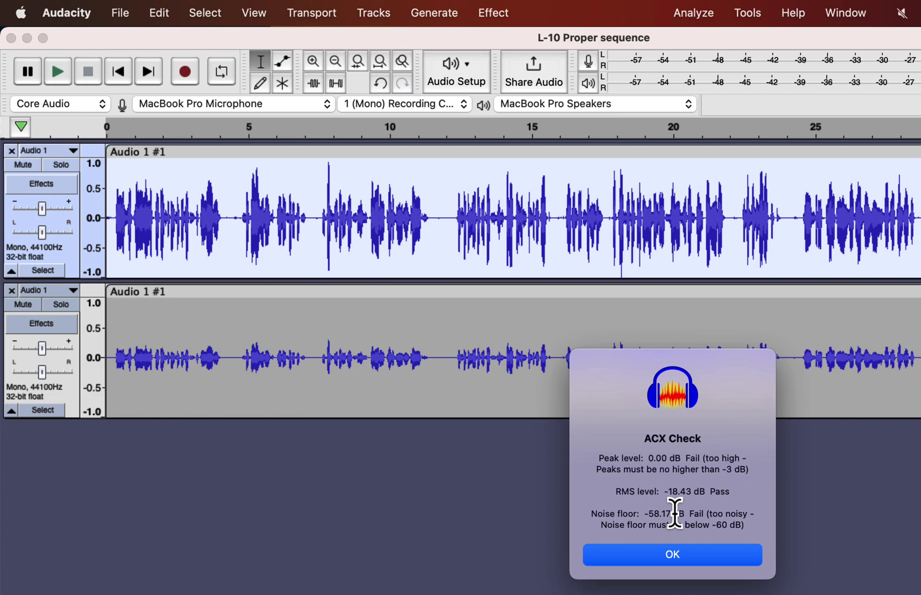
click(662, 557)
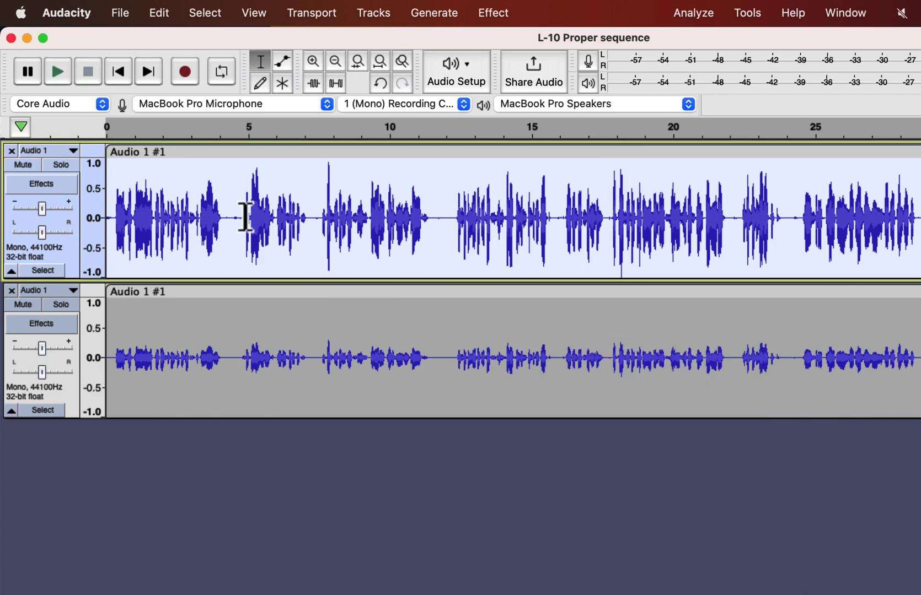
Close the L-10 Proper sequence window, choosing not to save changes
click(8, 37)
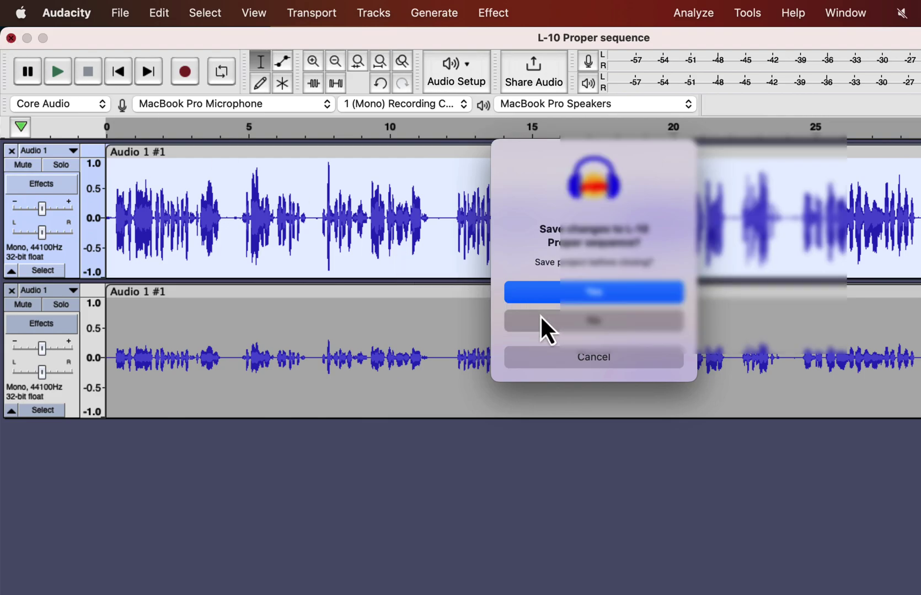
click(539, 315)
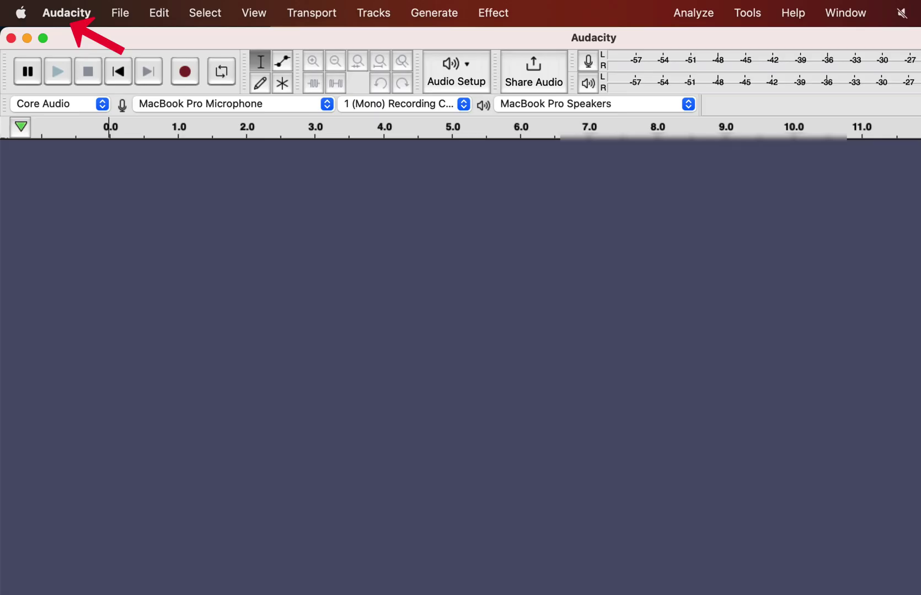
Open the recent project L-11 Why Adobe audition.aup3
click(119, 12)
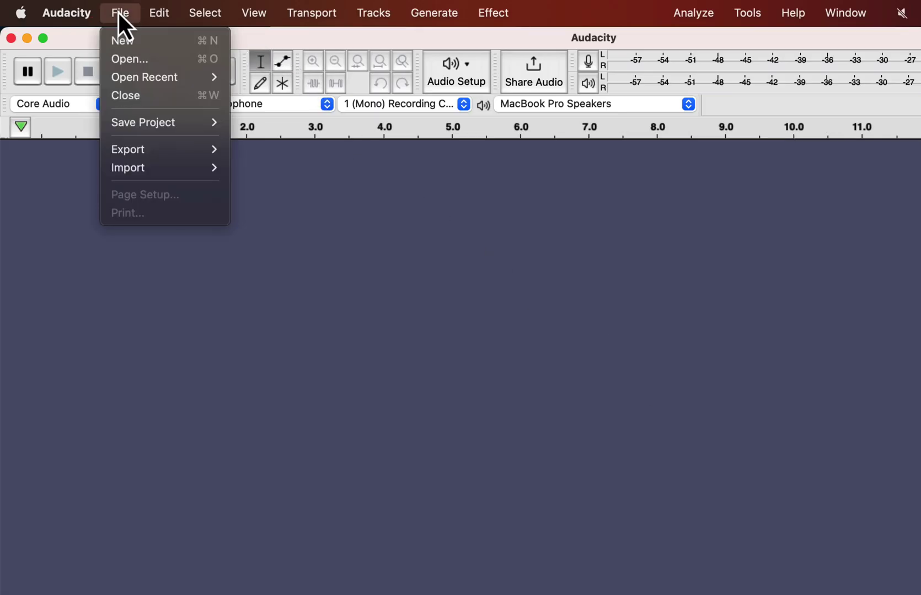
mouse_move(174, 87)
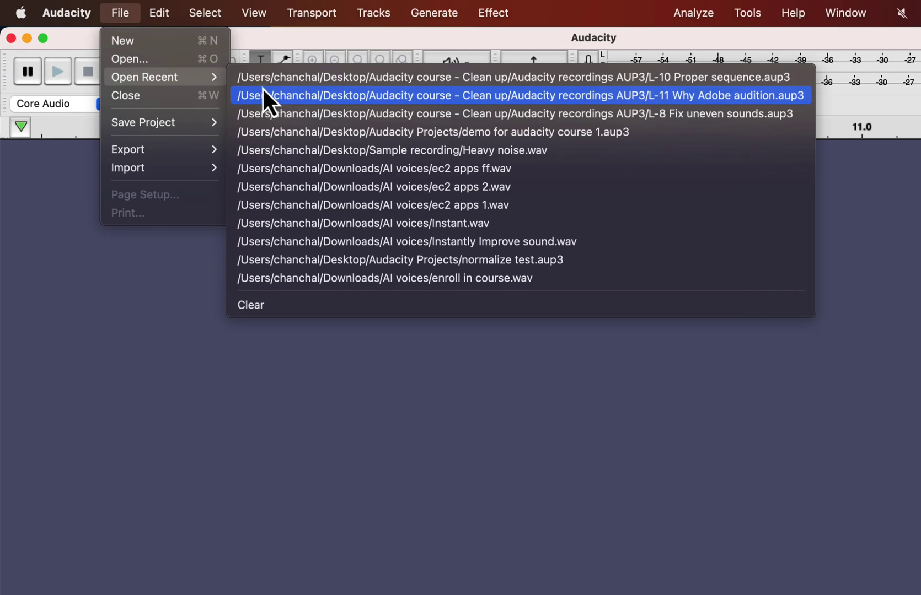
click(296, 96)
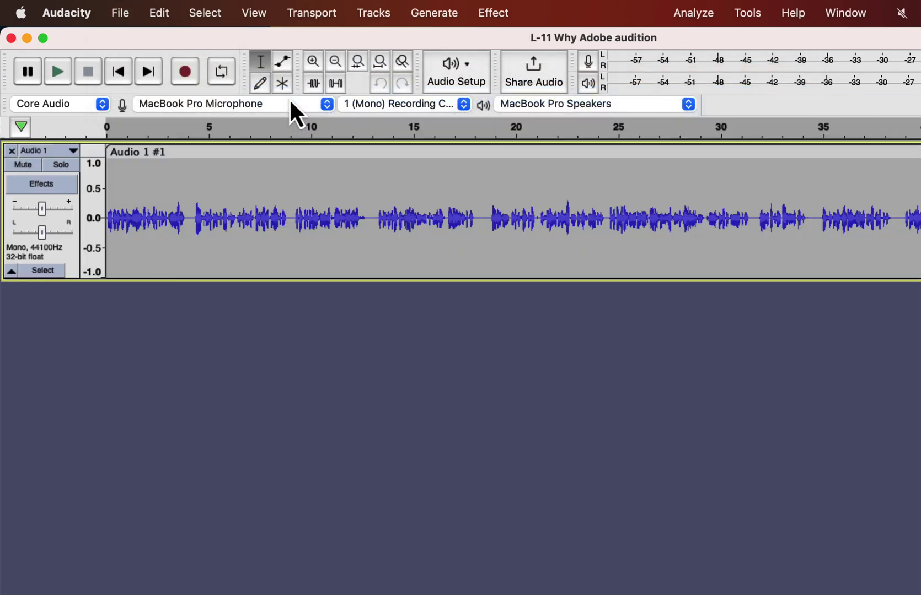
Select the whole audio clip and apply the Demo Macro to it
click(483, 259)
double_click(483, 259)
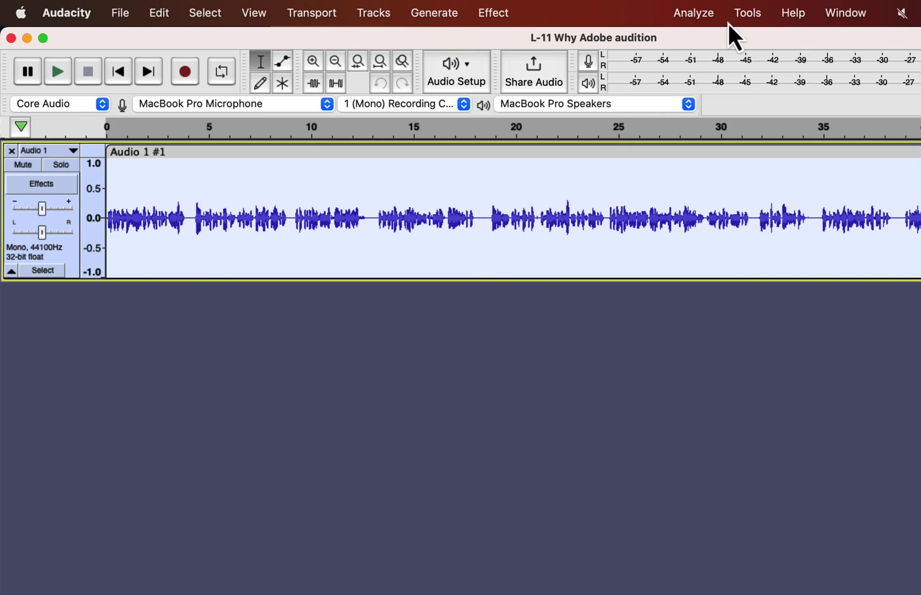
click(713, 15)
mouse_move(754, 89)
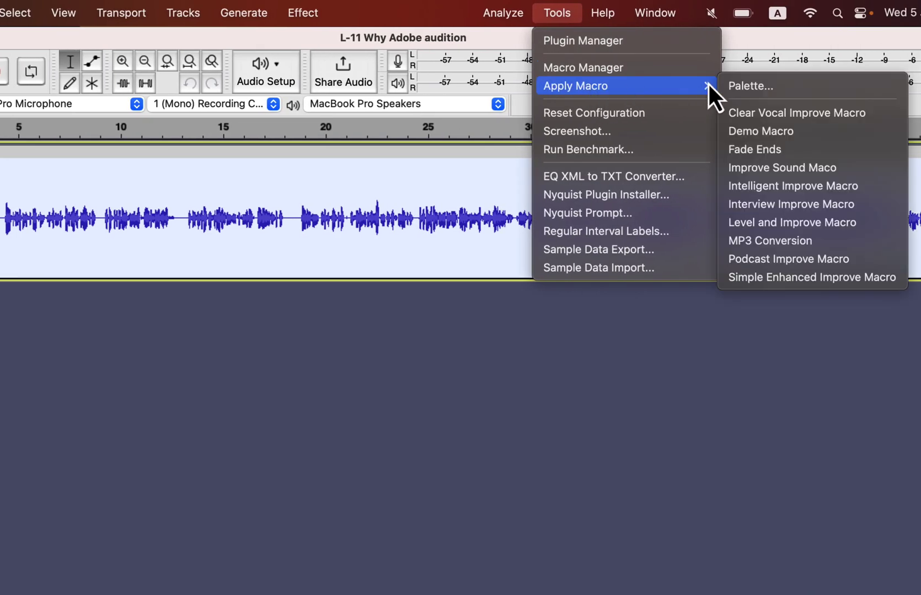
click(760, 134)
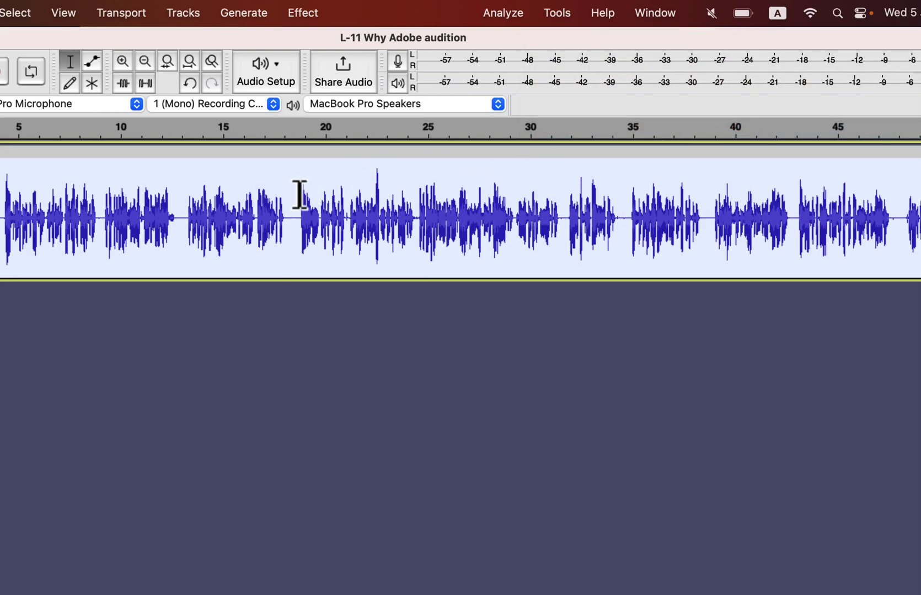
Run ACX Check on L-11: RMS -18.98 dB and noise floor -60.83 dB pass, peak 0.00 dB fails
click(498, 13)
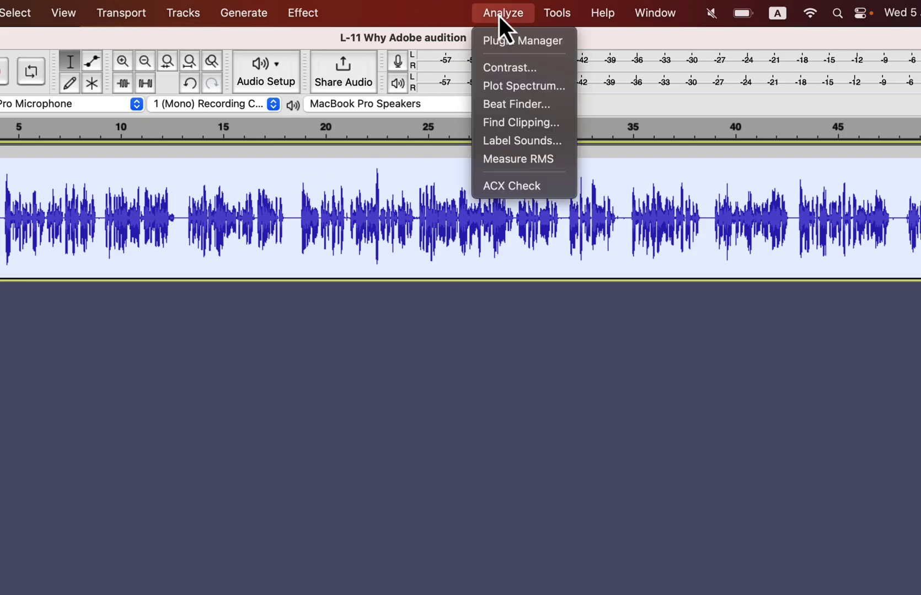
click(503, 188)
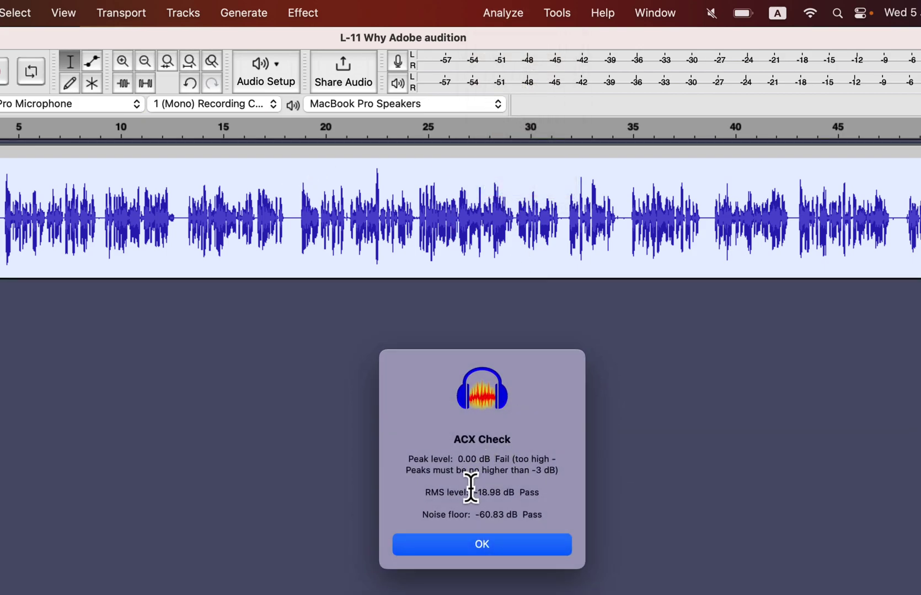
click(468, 547)
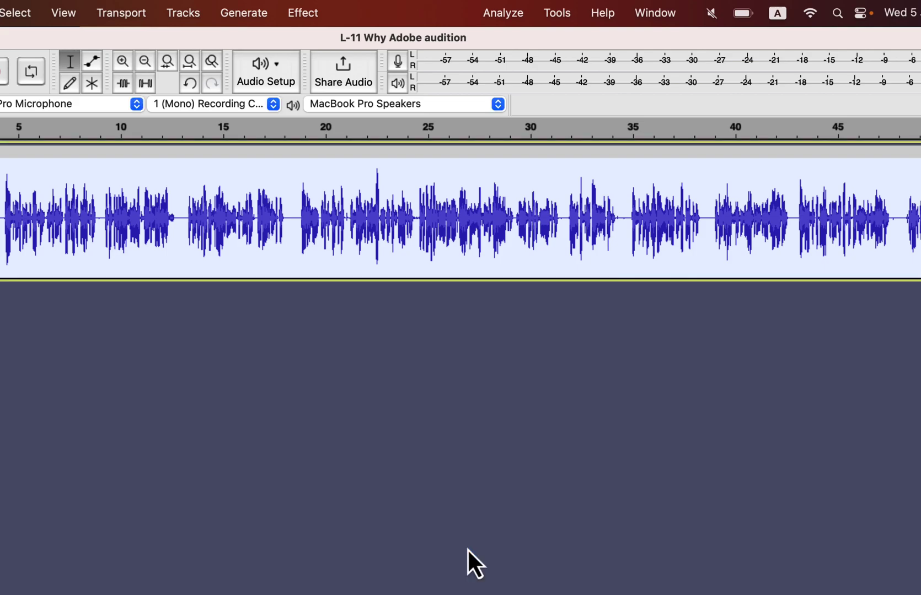
click(548, 11)
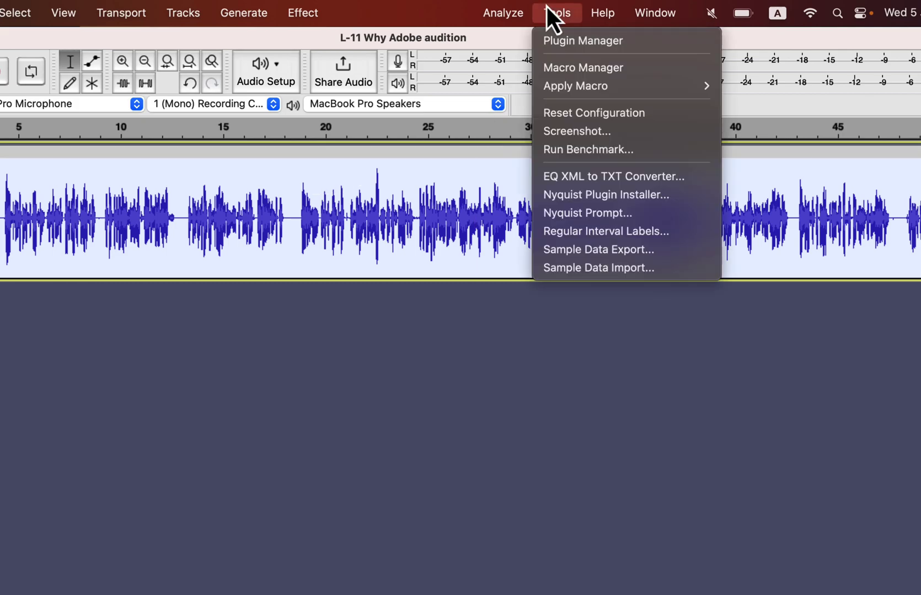
In Macro Manager, inspect Demo Macro's 01 Noise Reduction step: 6 dB, sensitivity 6.00, 6 bands
click(571, 64)
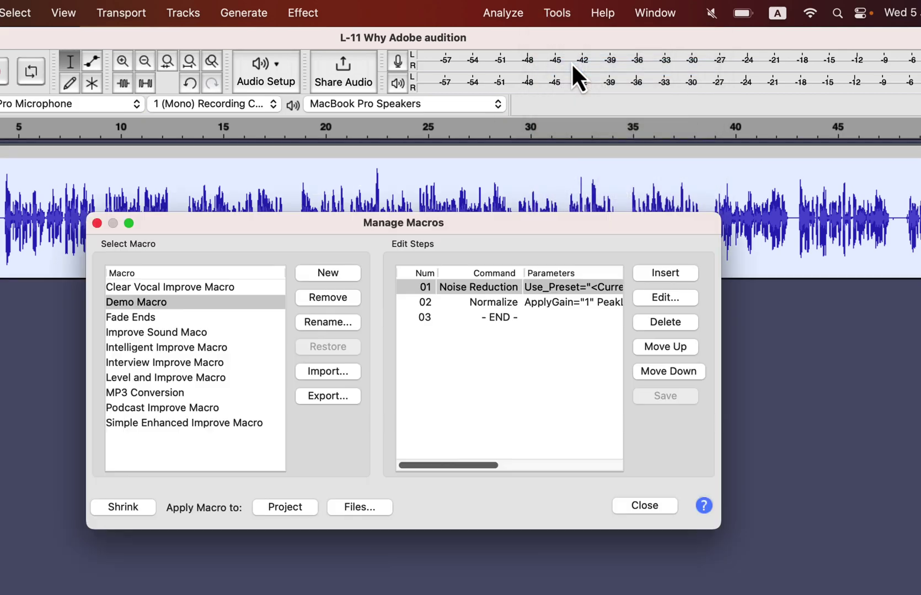
double_click(584, 290)
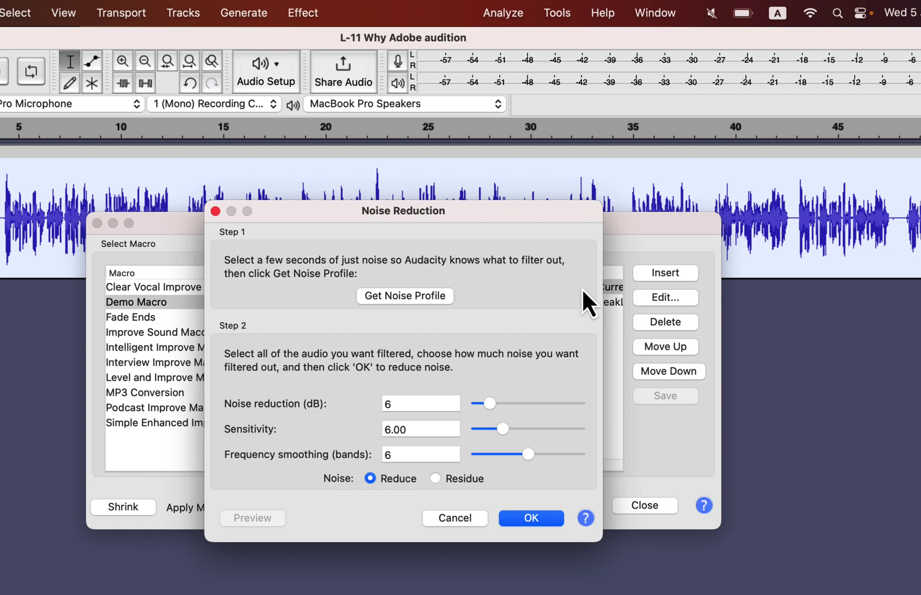
click(527, 520)
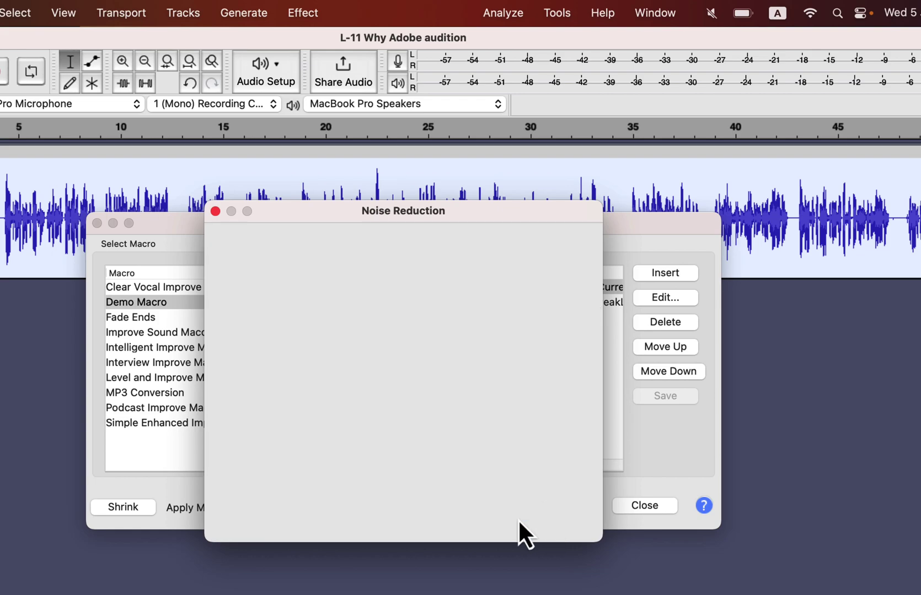
click(653, 506)
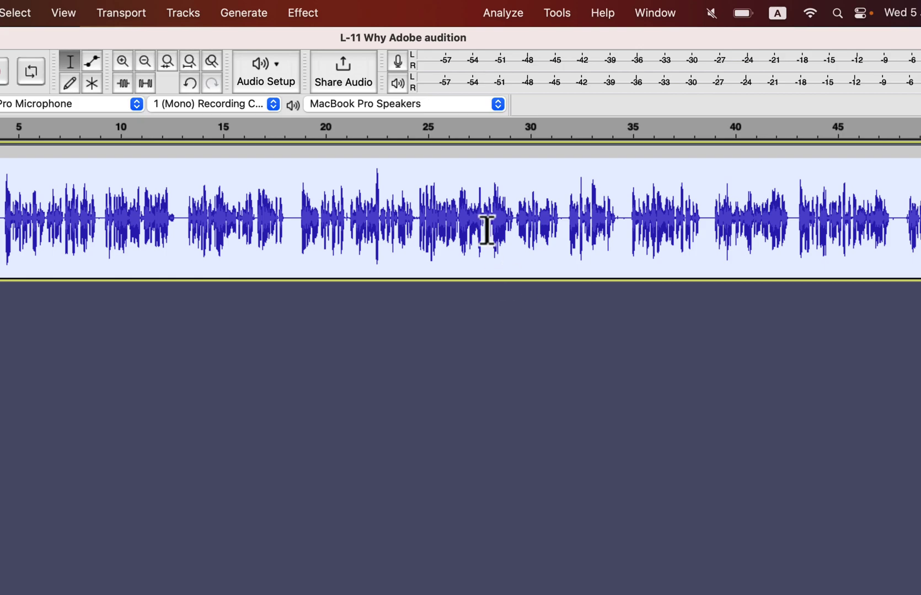
click(306, 12)
Set Noise Reduction's reduction amount to 12 dB, keeping sensitivity 6.00 and 6 bands
mouse_move(357, 202)
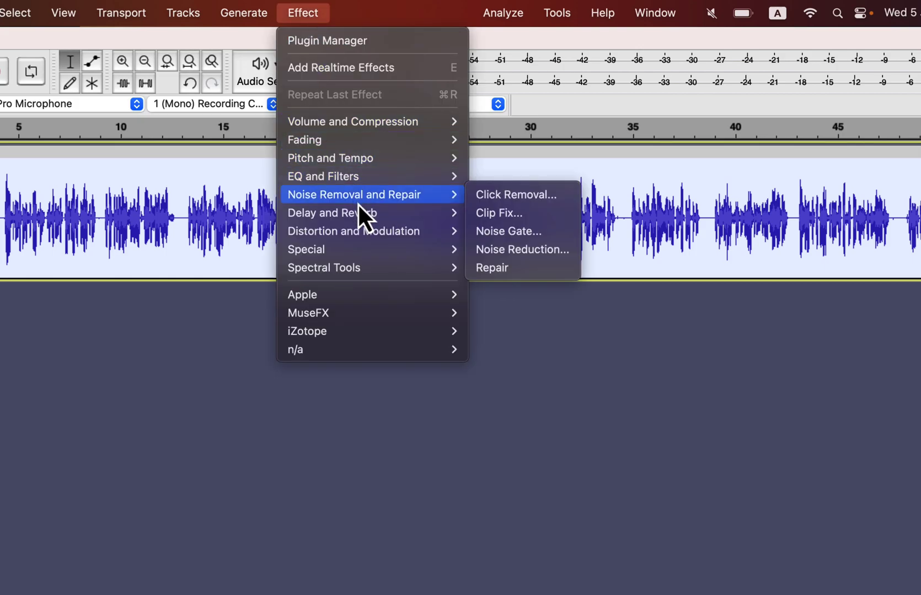
click(515, 253)
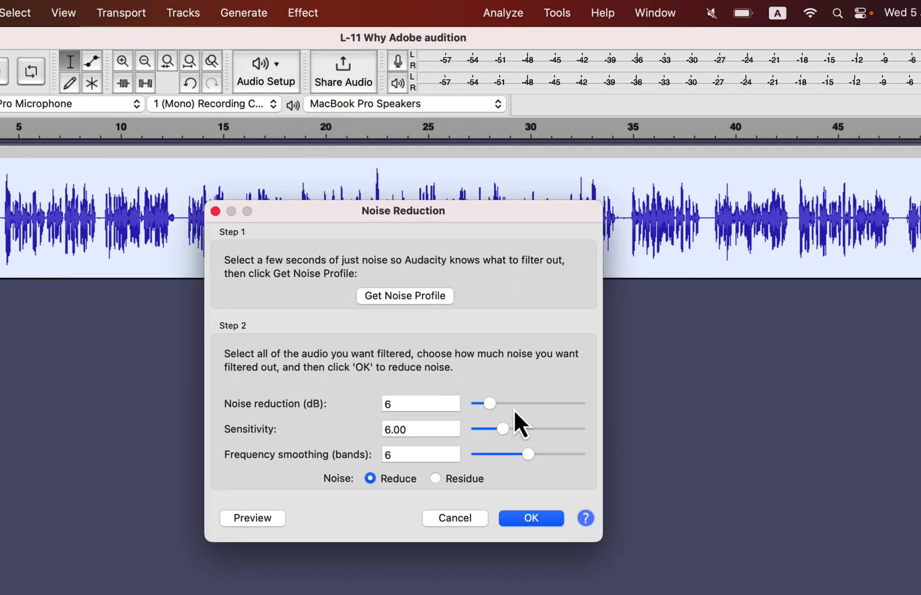
drag(494, 406, 507, 406)
Apply the 12 dB noise reduction, then close L-11 without saving changes
click(518, 516)
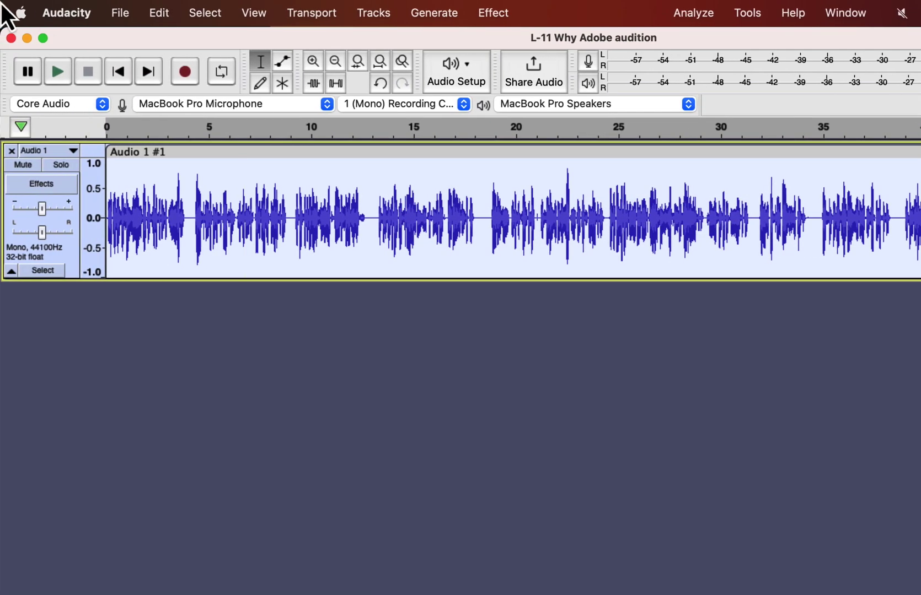
click(12, 38)
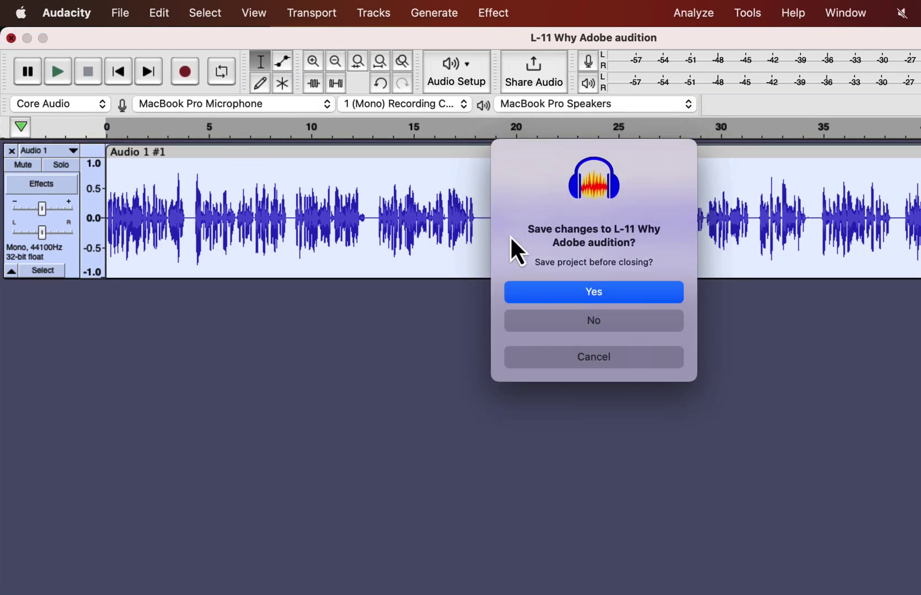
click(603, 325)
Reopen L-11 Why Adobe audition.aup3 from recent files and select its track audio
click(114, 13)
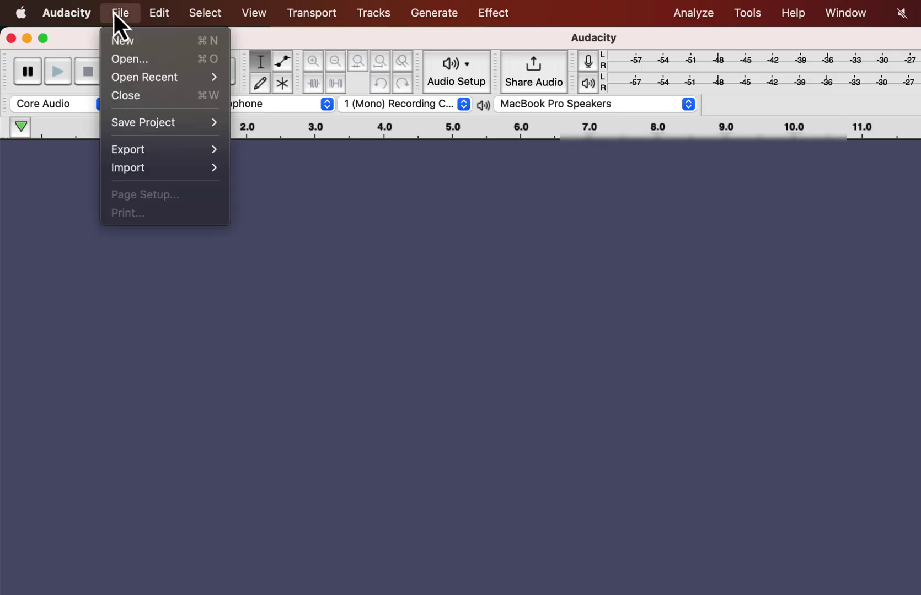
mouse_move(211, 78)
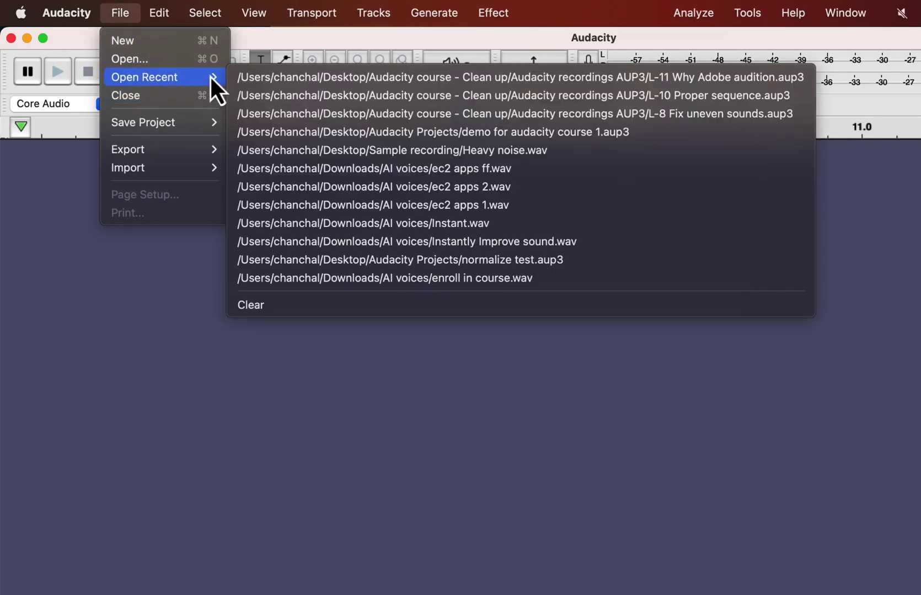
click(251, 78)
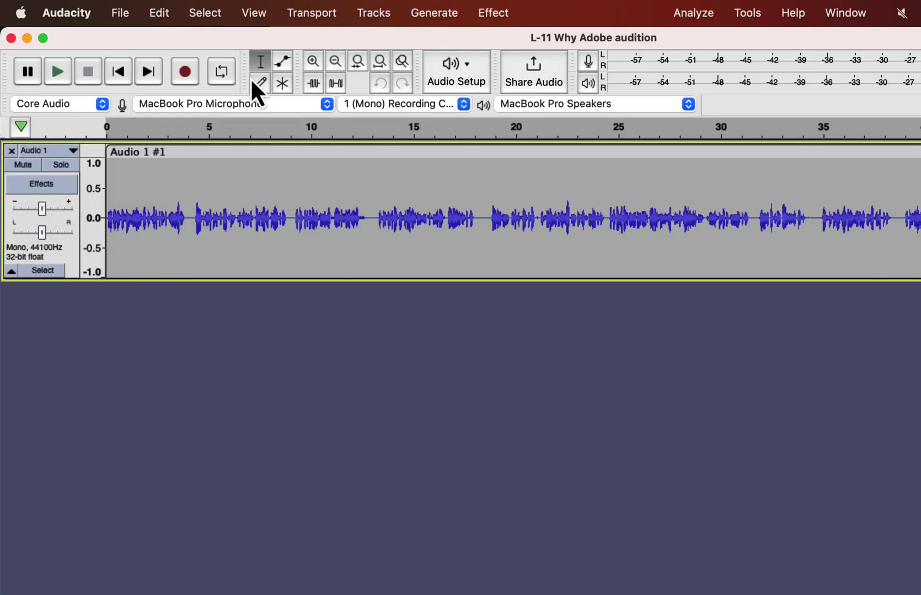
click(413, 199)
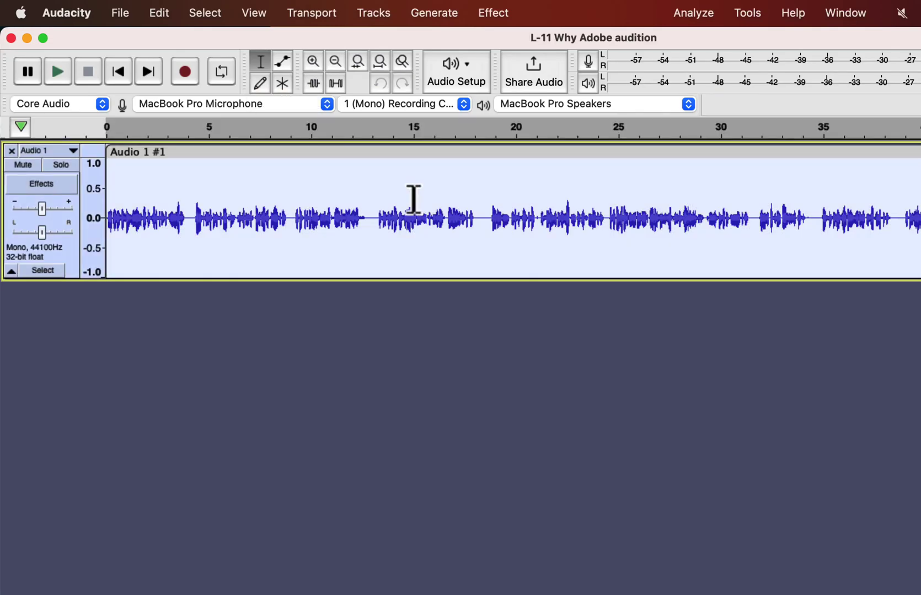
click(747, 12)
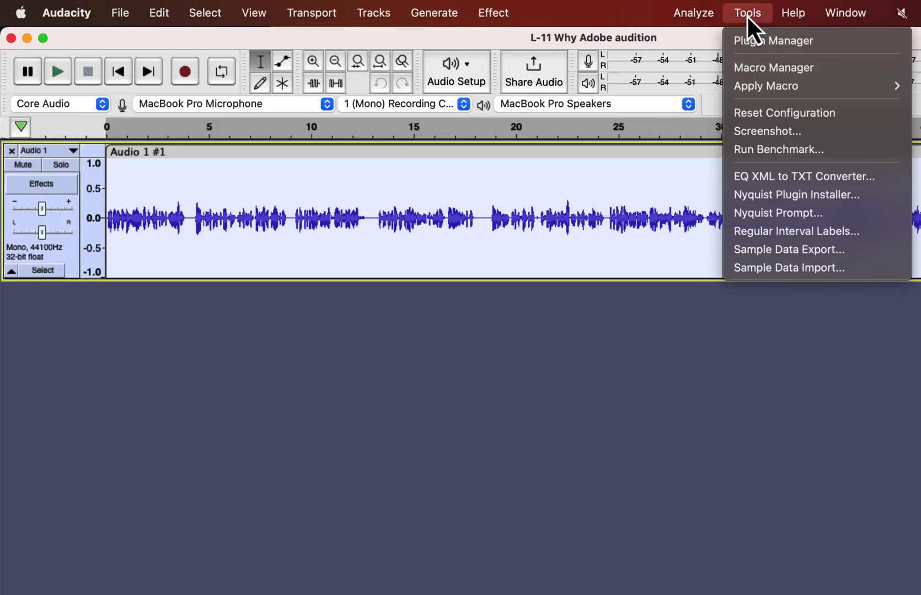
Run the Demo Macro on the L-11 recording, then ACX Check it: peak 0.00 dB fails
mouse_move(755, 84)
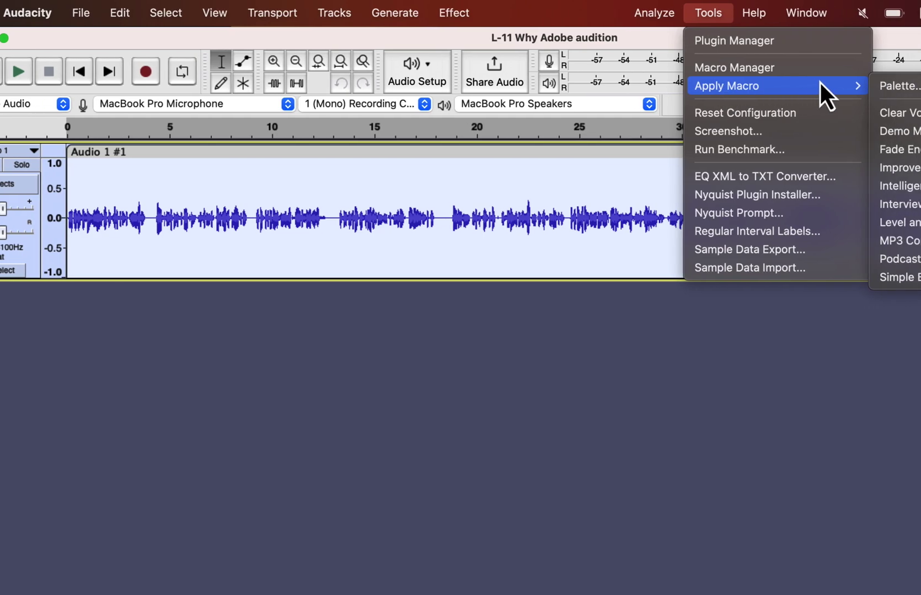
click(764, 131)
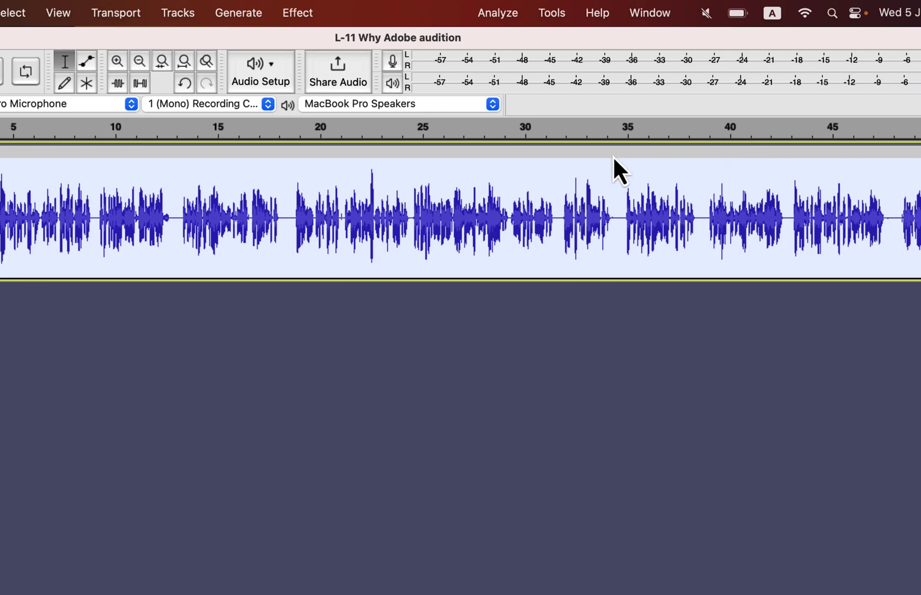
click(502, 15)
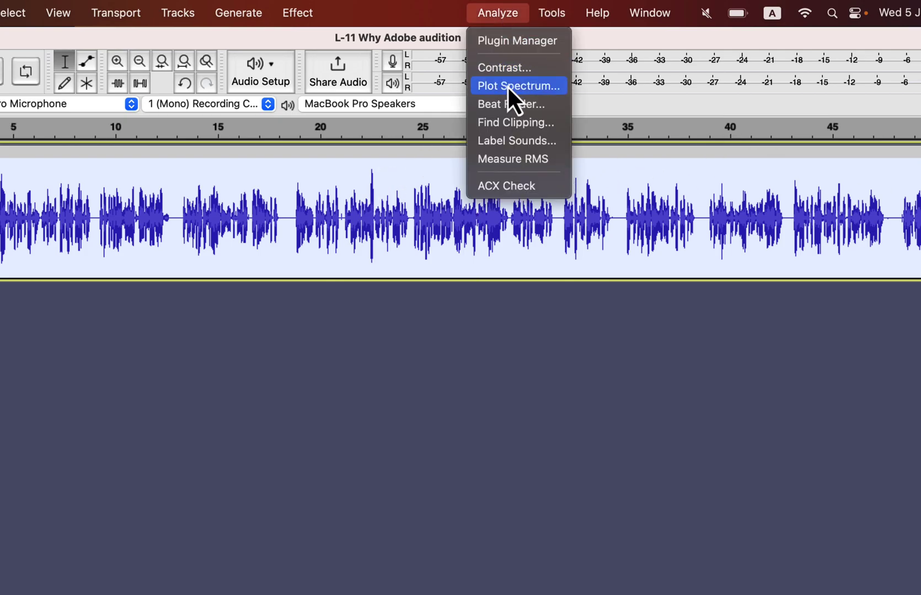
click(508, 188)
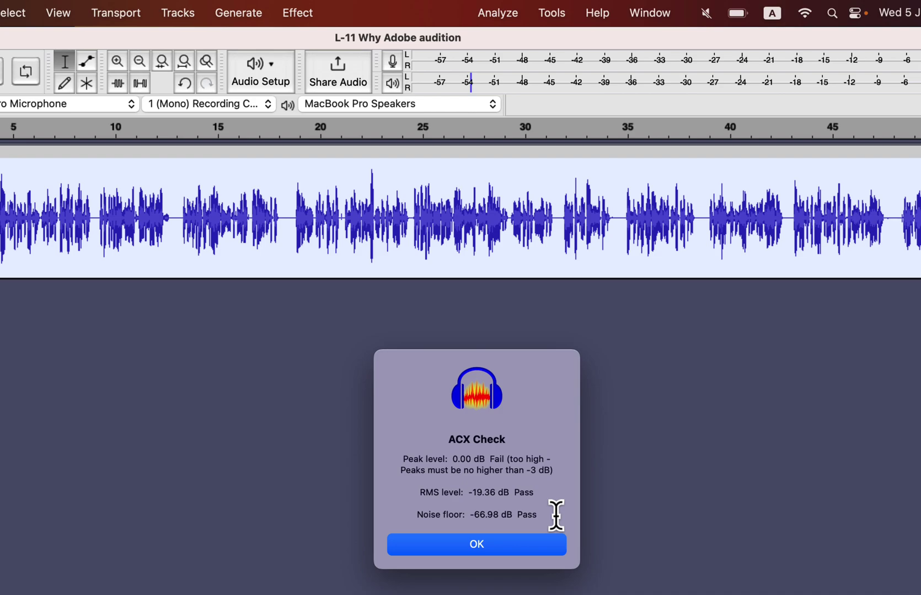
click(469, 546)
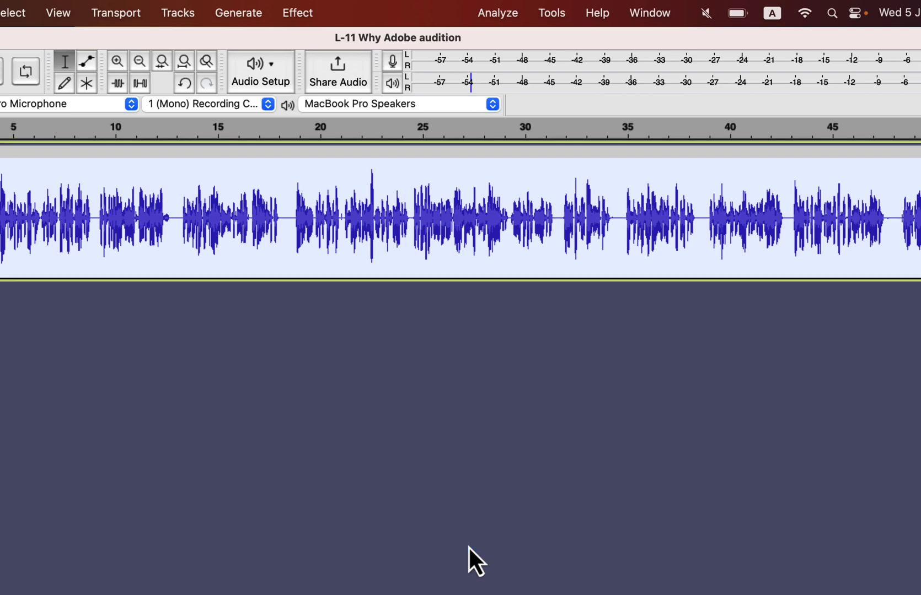
Revert the project to the 'Created new project' state in the undo History
click(53, 9)
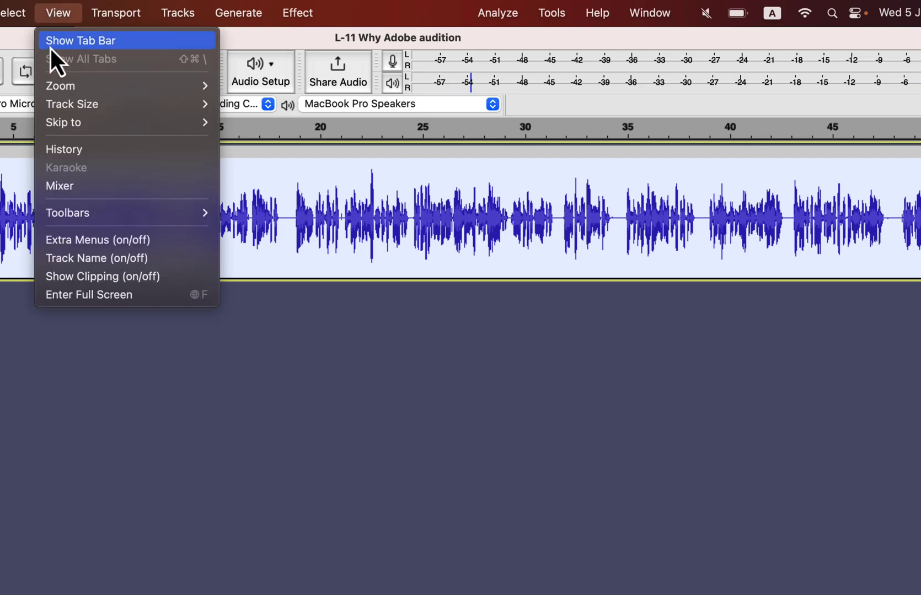
click(78, 148)
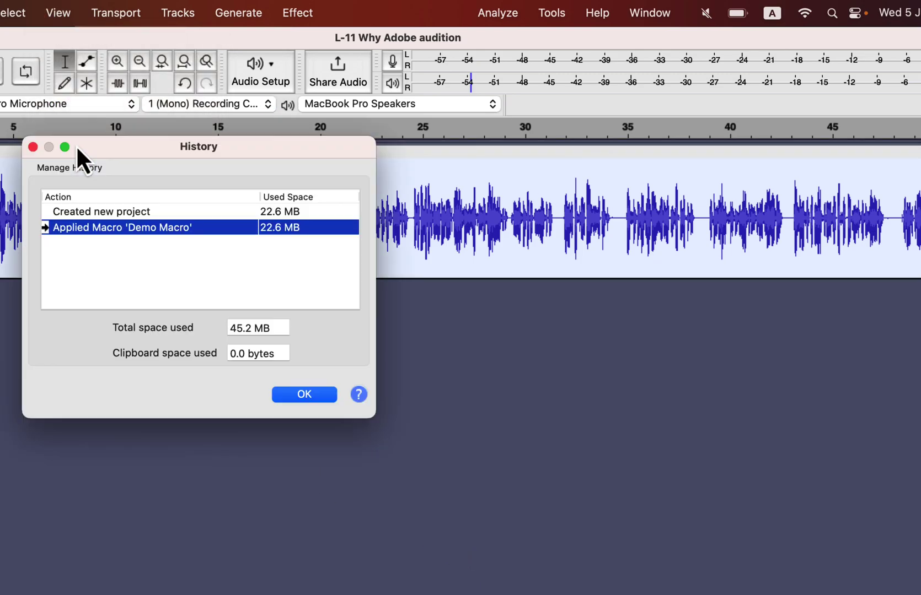
click(99, 213)
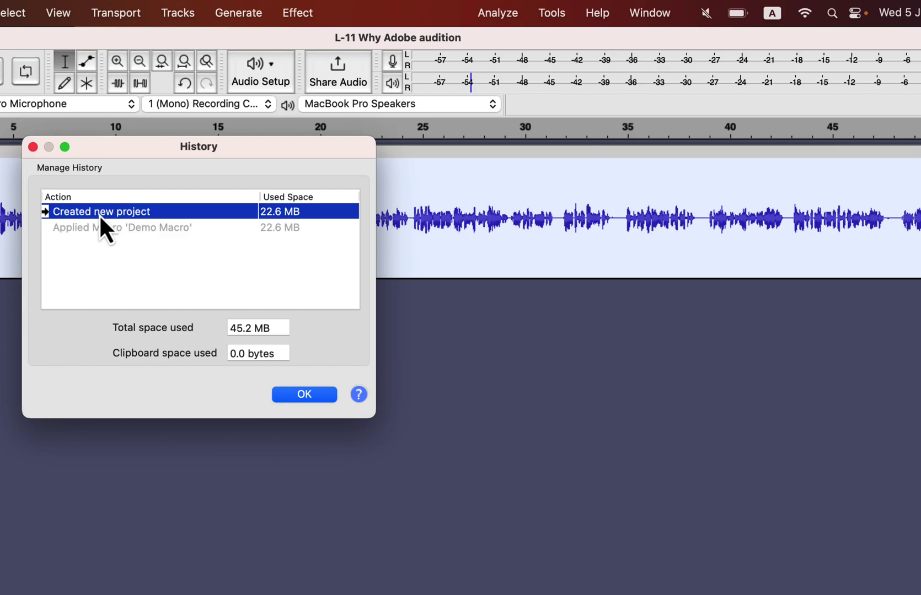
click(287, 394)
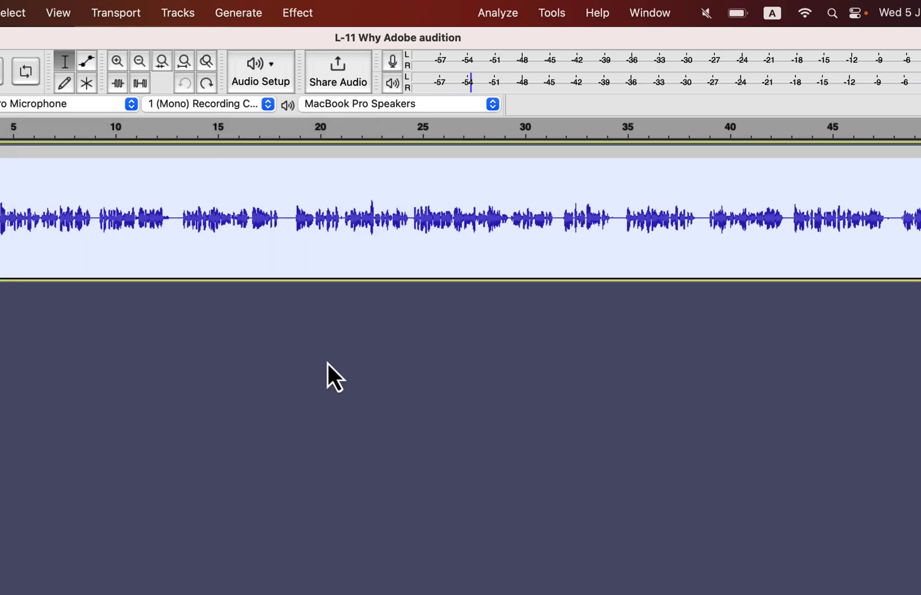
Apply the Podcast Improve Macro to the recording
click(551, 13)
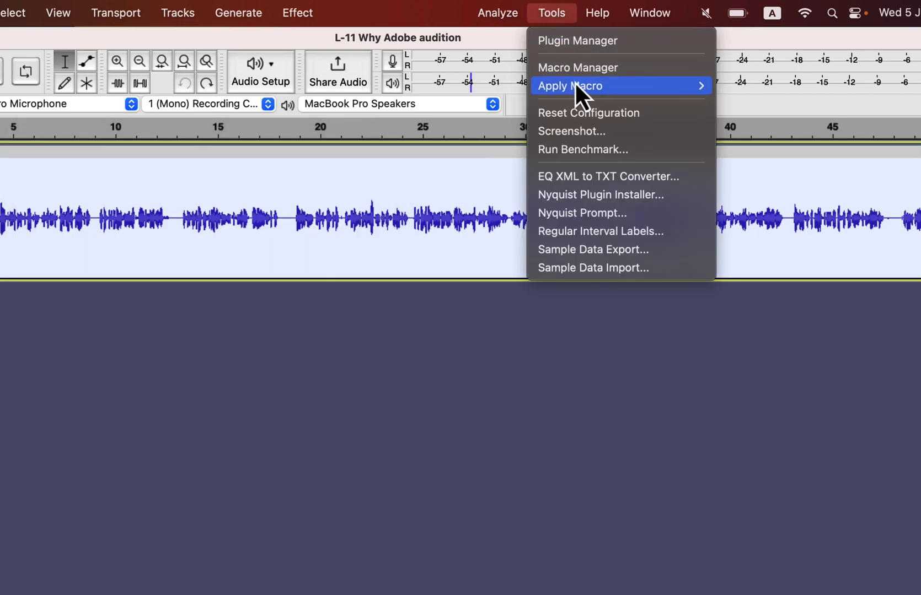
mouse_move(577, 90)
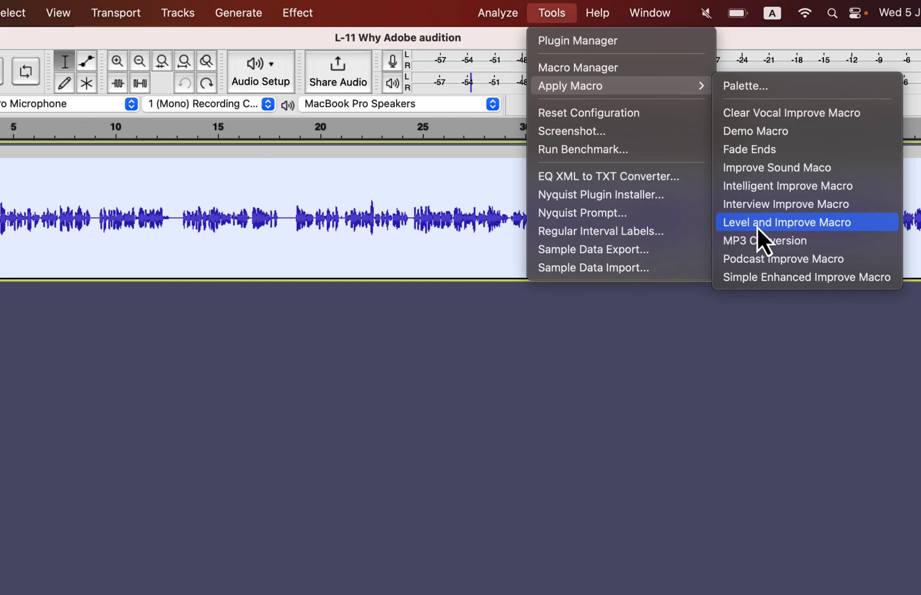
click(759, 265)
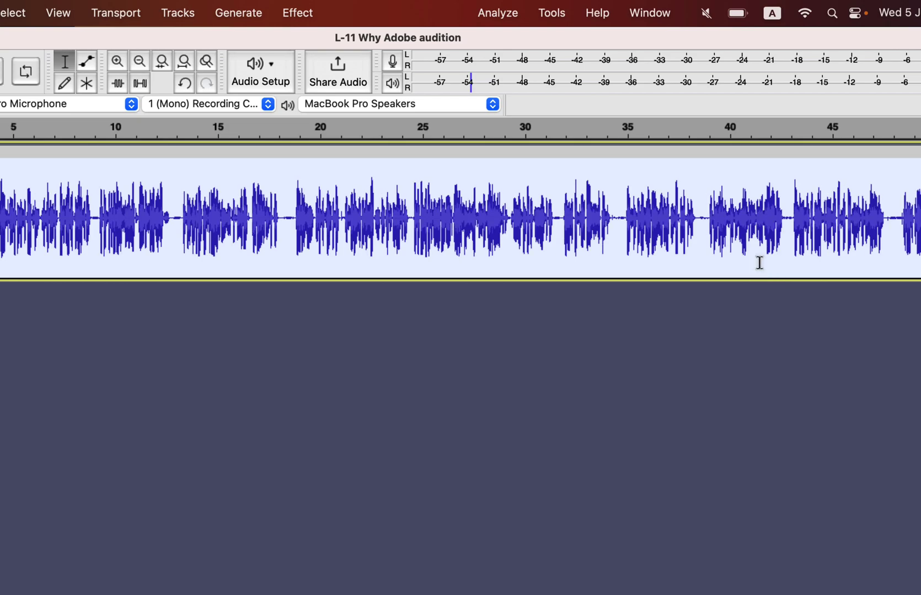
Run ACX Check: peak -3.00 dB passes, noise floor -55.59 dB fails
click(513, 15)
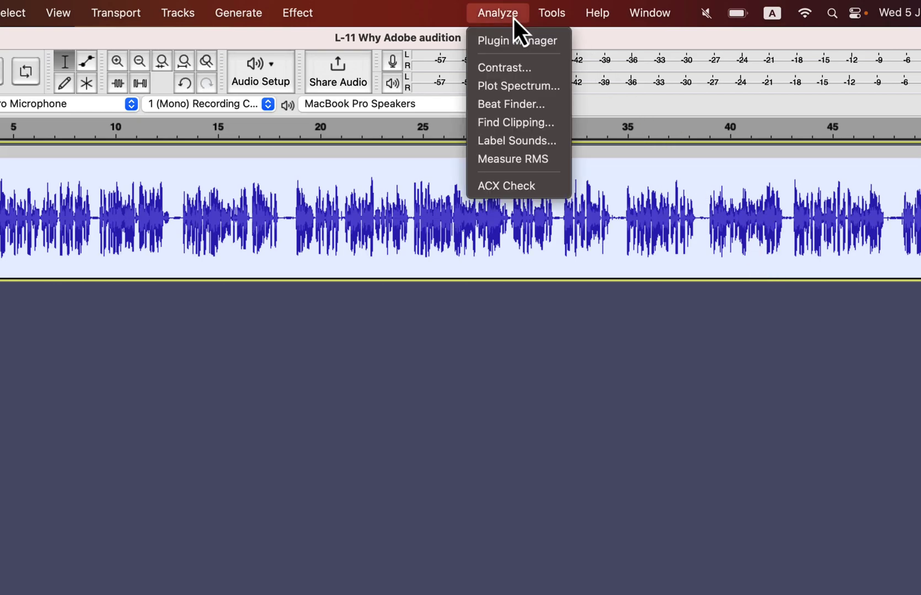
click(520, 185)
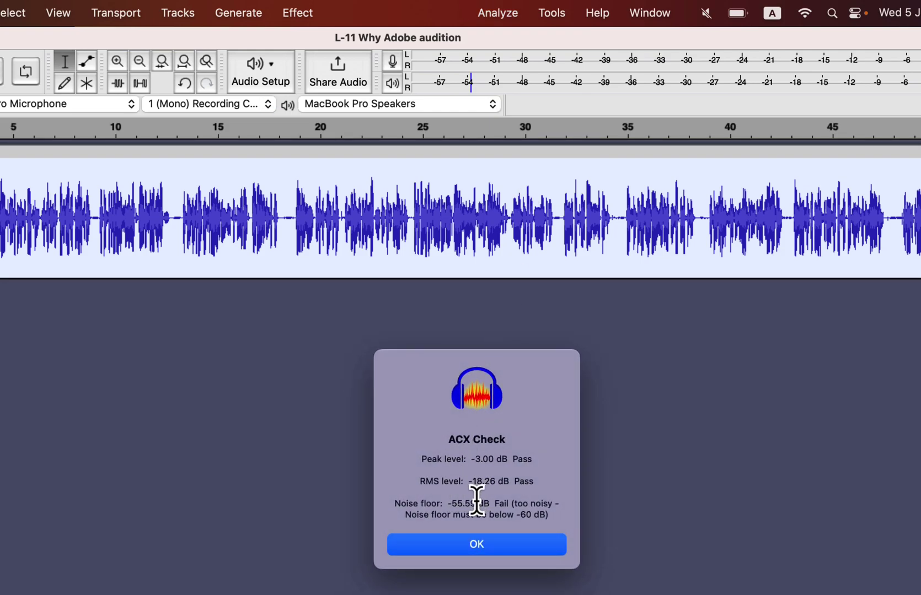
click(450, 544)
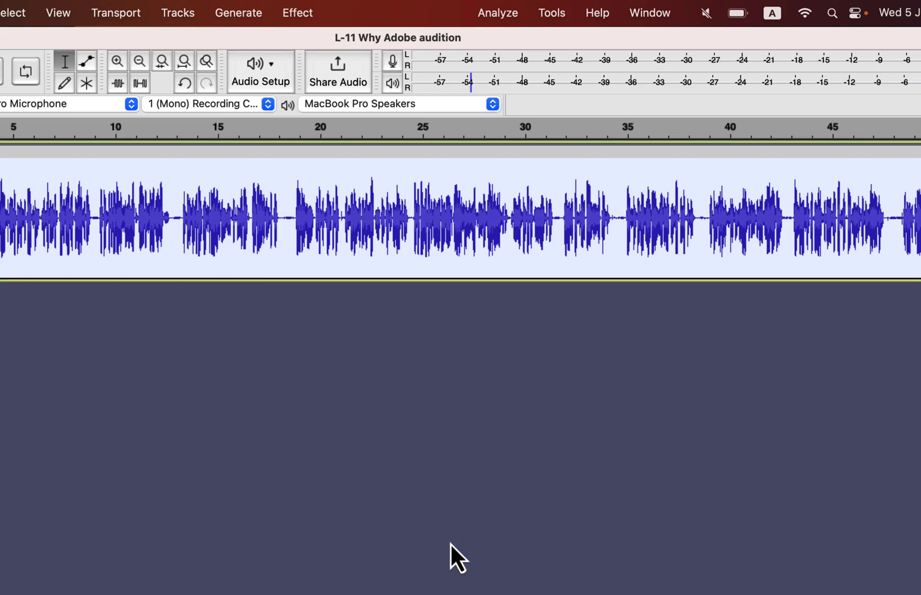
Inspect the macro steps in the Macro Manager
click(550, 14)
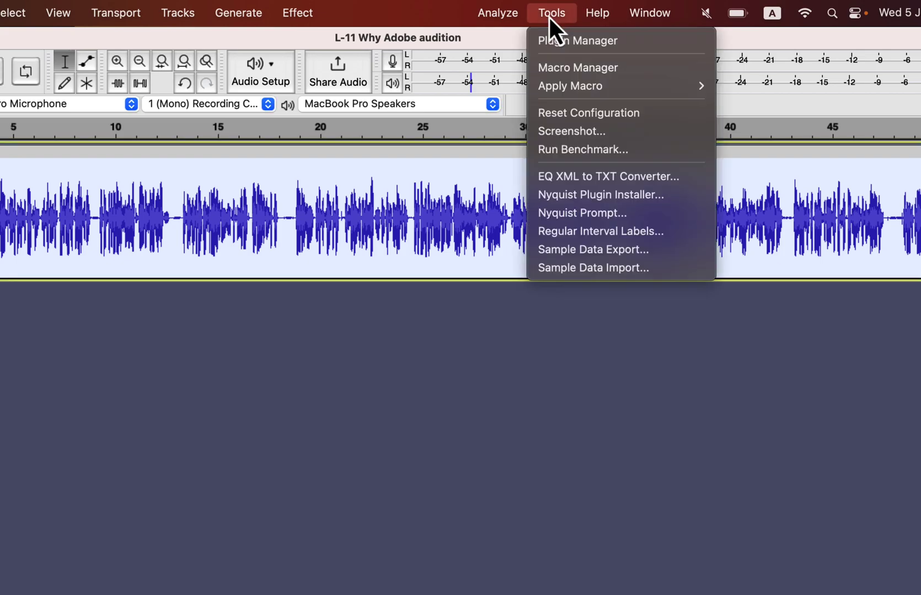
click(566, 67)
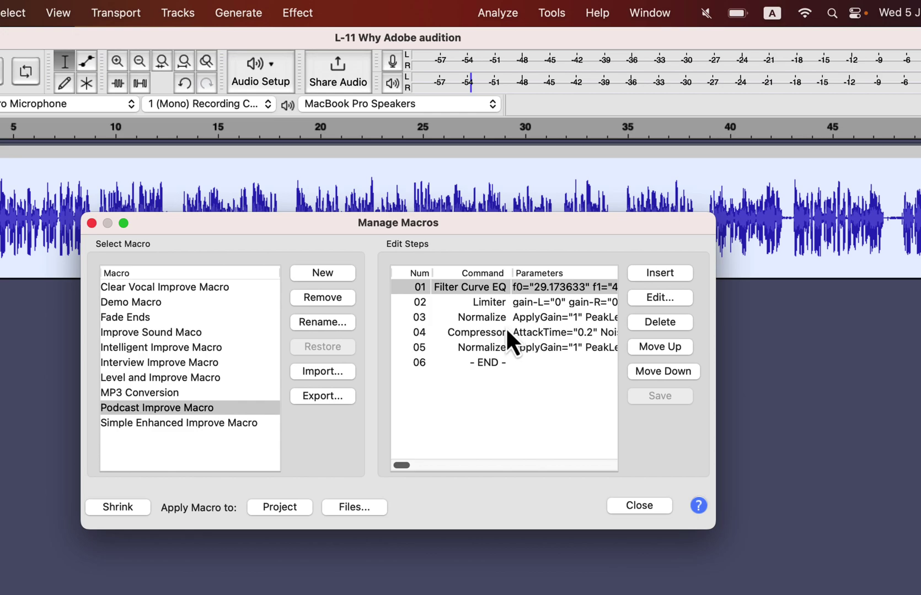
click(91, 223)
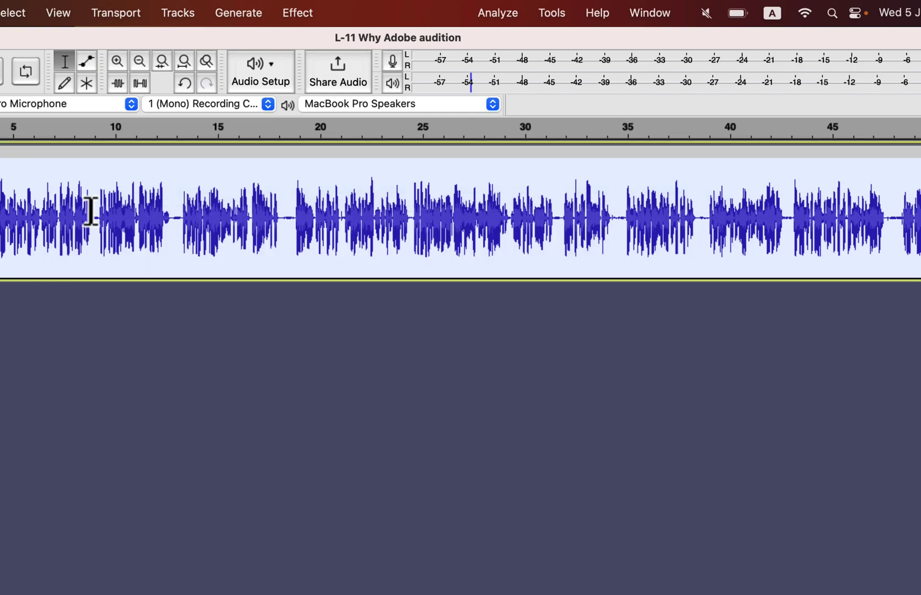
Profile noise from a sample near 18 s and reduce noise across the whole track
drag(280, 231, 292, 230)
click(297, 13)
click(489, 236)
click(297, 12)
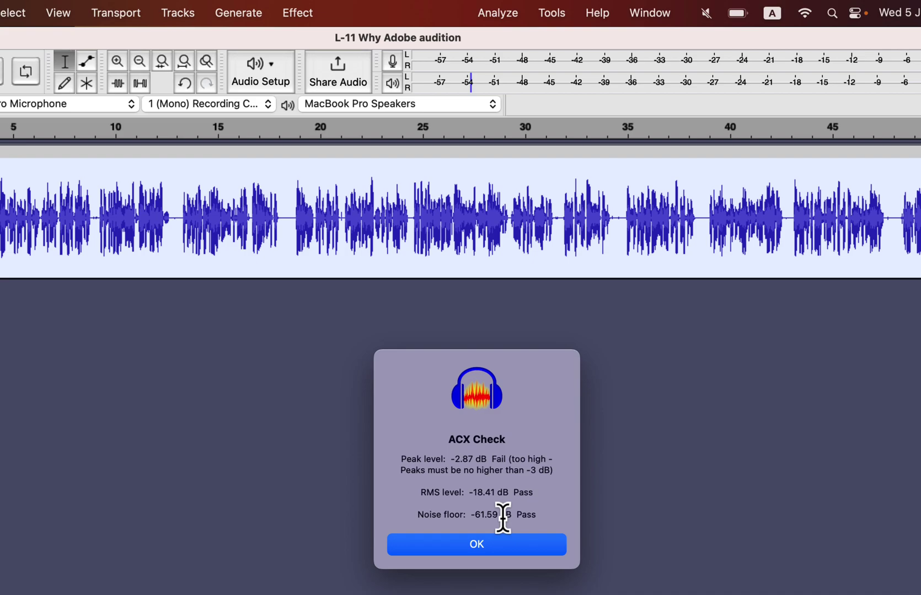
click(460, 542)
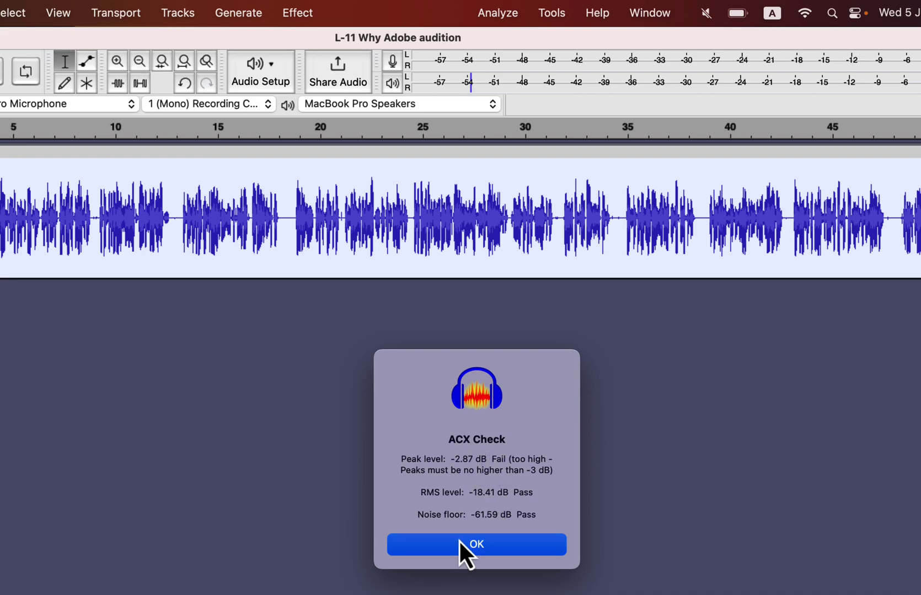
click(298, 12)
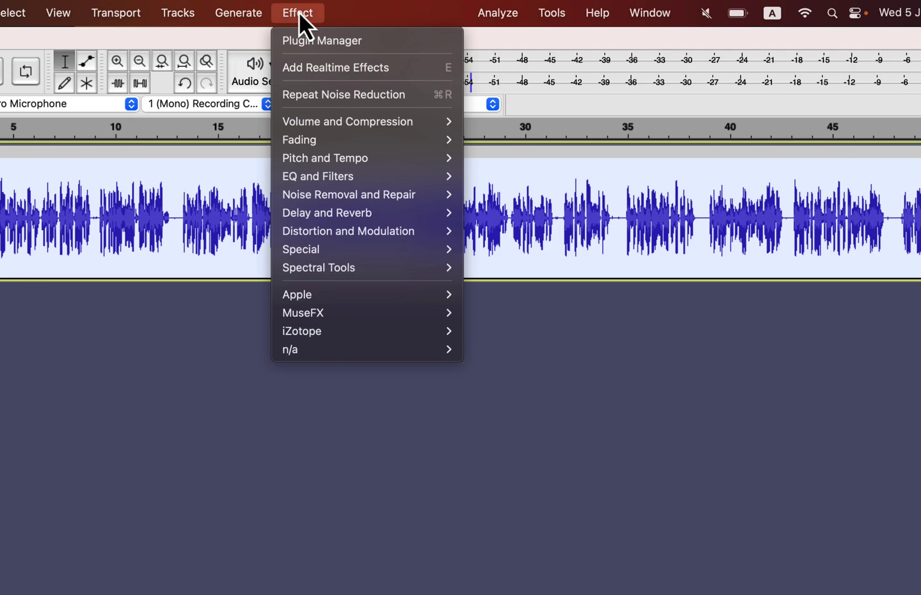
Normalize the peaks to -3 dB and rerun ACX Check, passing peak, RMS and noise floor
mouse_move(353, 128)
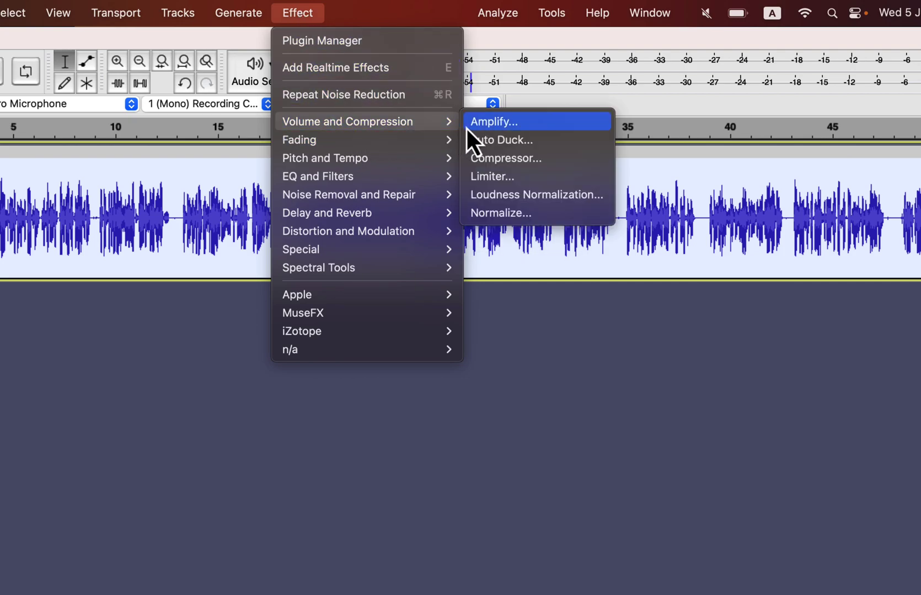
click(503, 214)
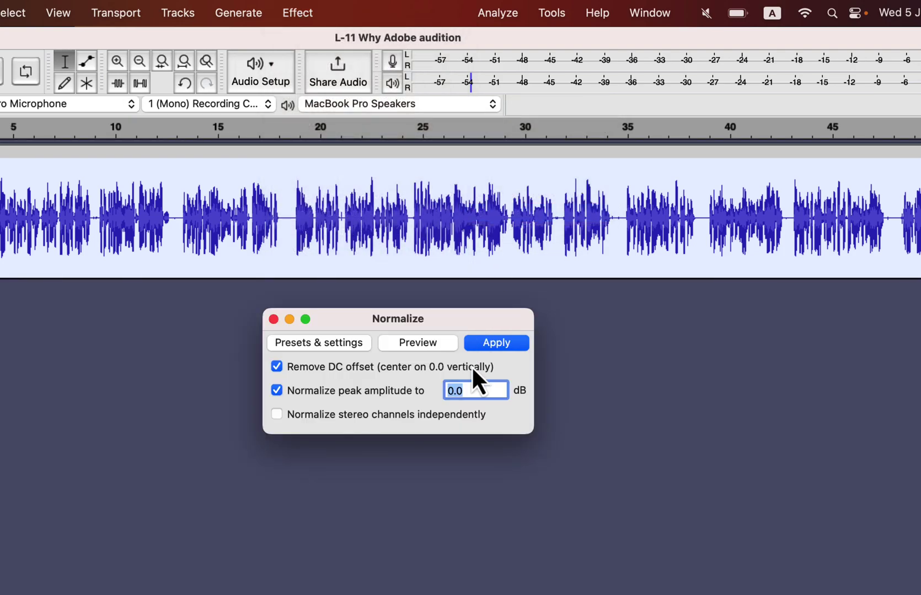
text(-)
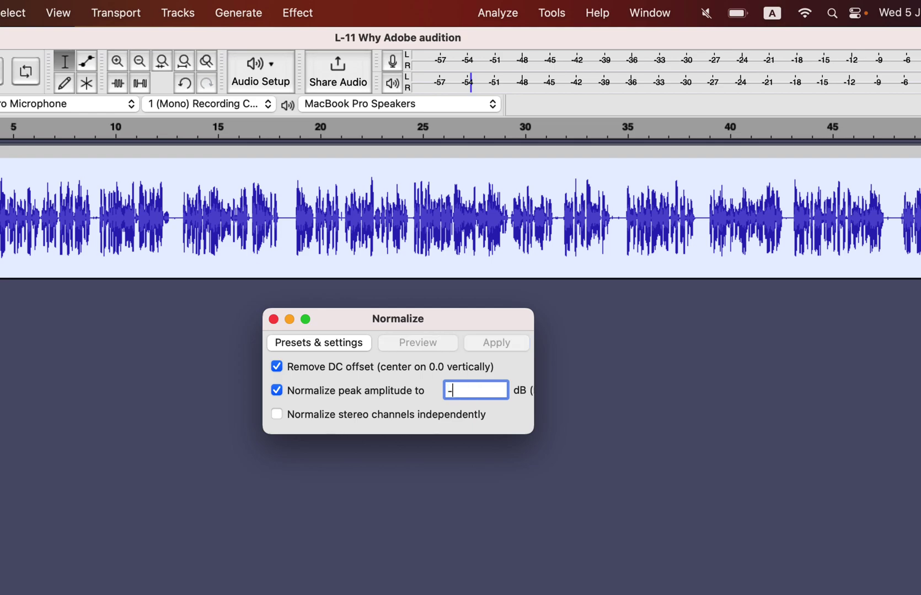
text(3)
click(494, 342)
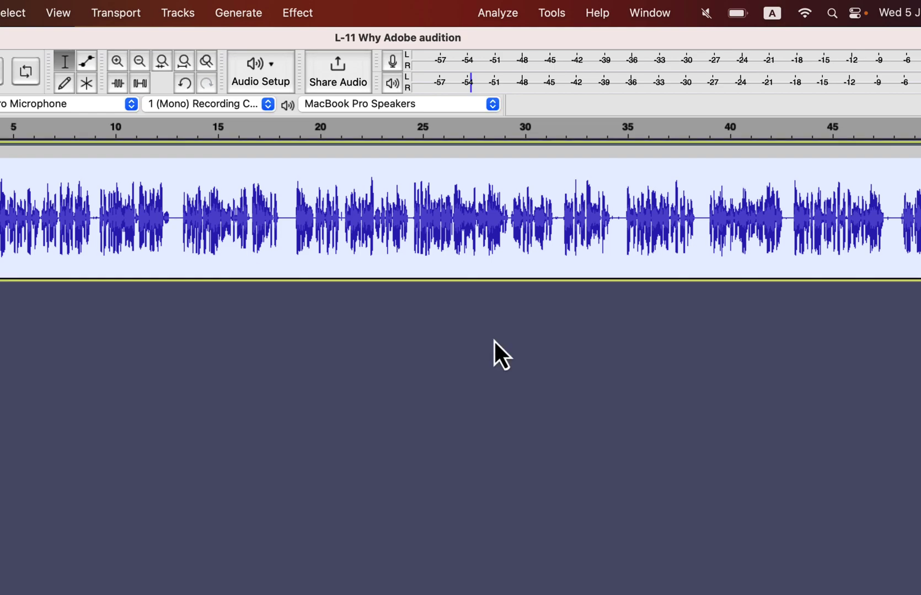
click(518, 12)
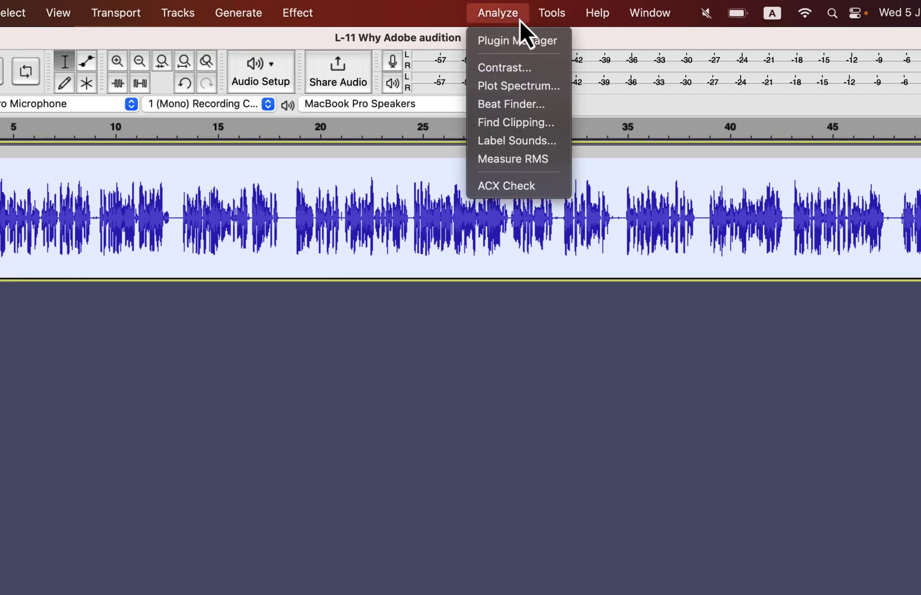
click(522, 185)
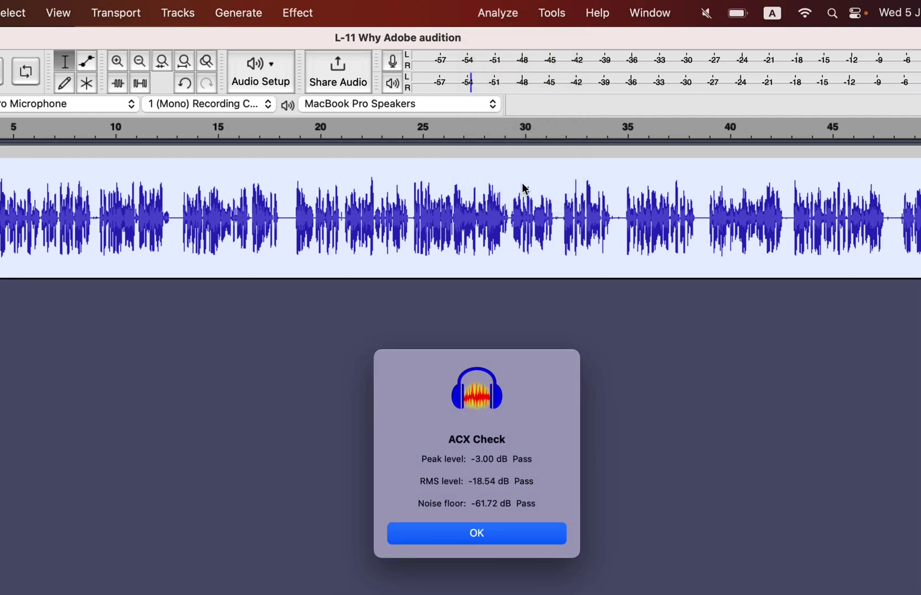